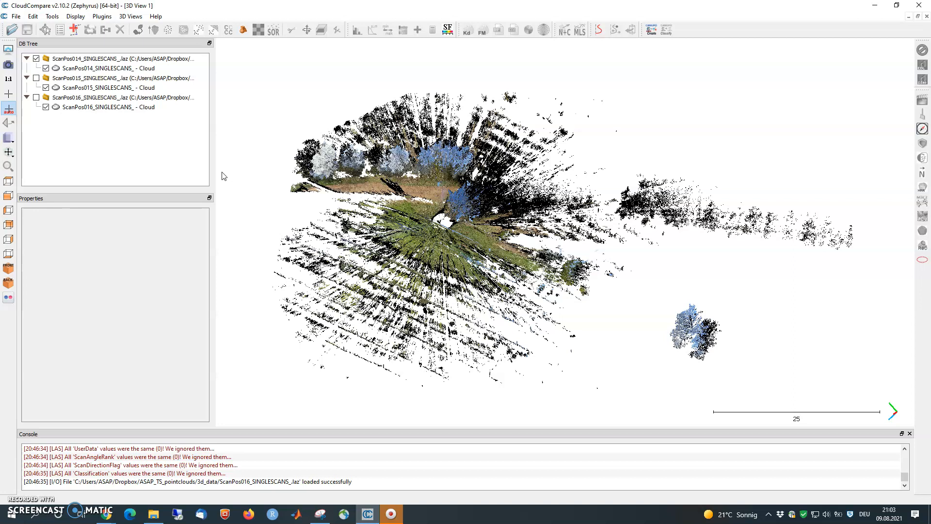
- Display the ScanPos015 and ScanPos016 scans together with ScanPos014 and inspect the combined point cloud
drag(445, 311, 490, 300)
click(38, 80)
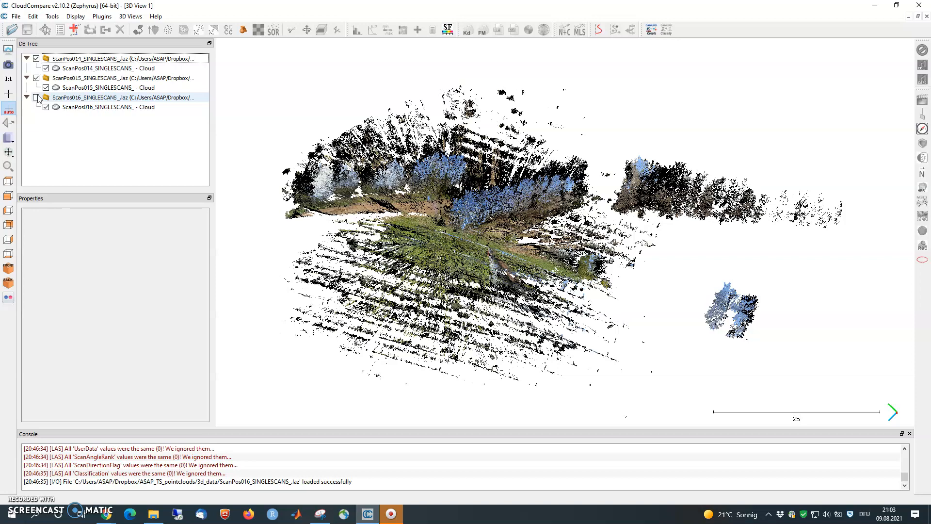
click(37, 98)
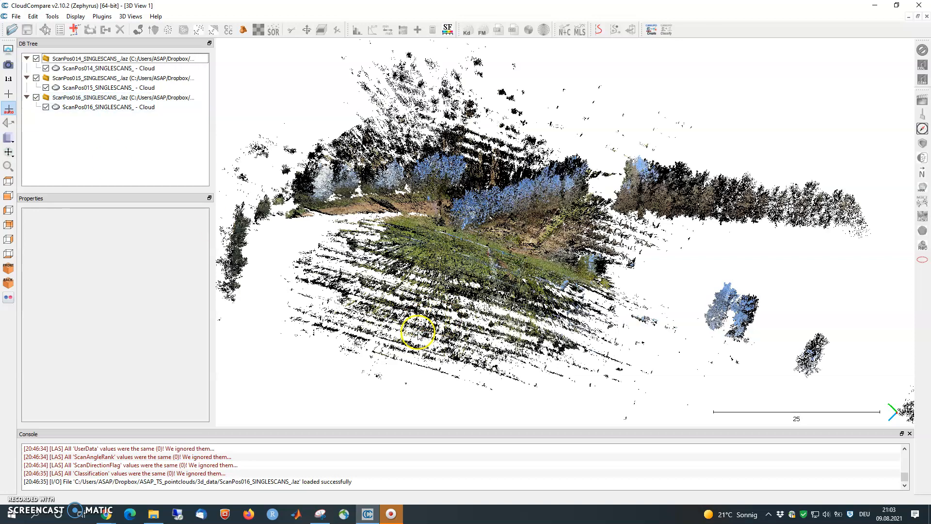
drag(443, 289, 460, 258)
scroll(461, 258, up, 5)
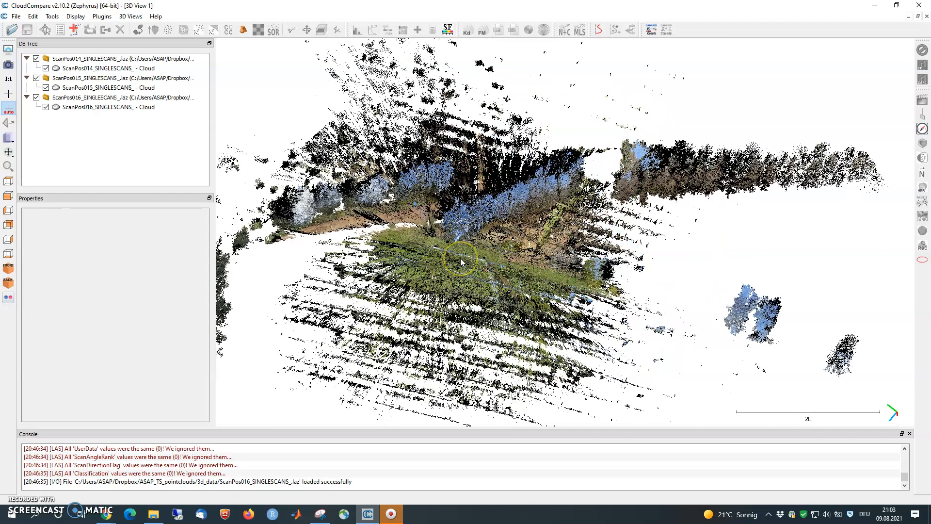
scroll(461, 258, up, 1)
right_drag(469, 246, 554, 240)
drag(485, 242, 478, 222)
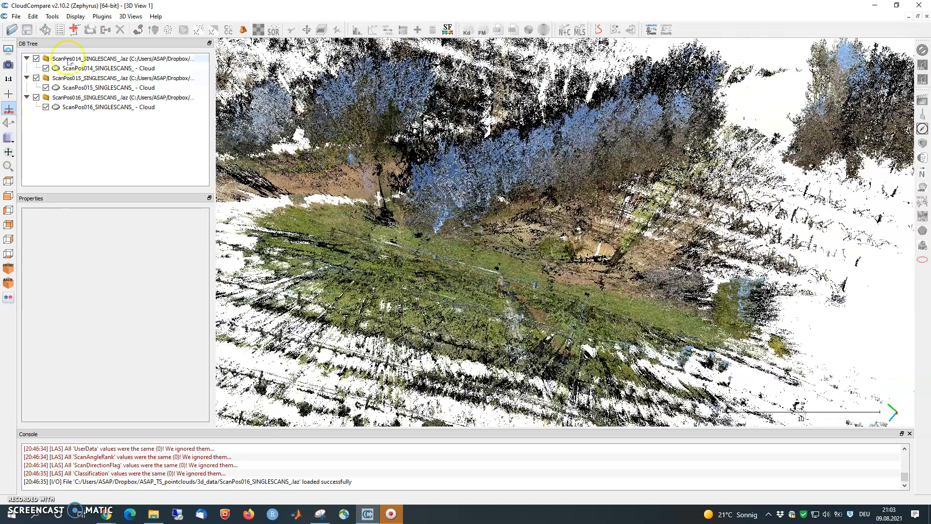
- View the recursive information of the original ScanPos014 cloud and close it
click(83, 69)
right_click(83, 70)
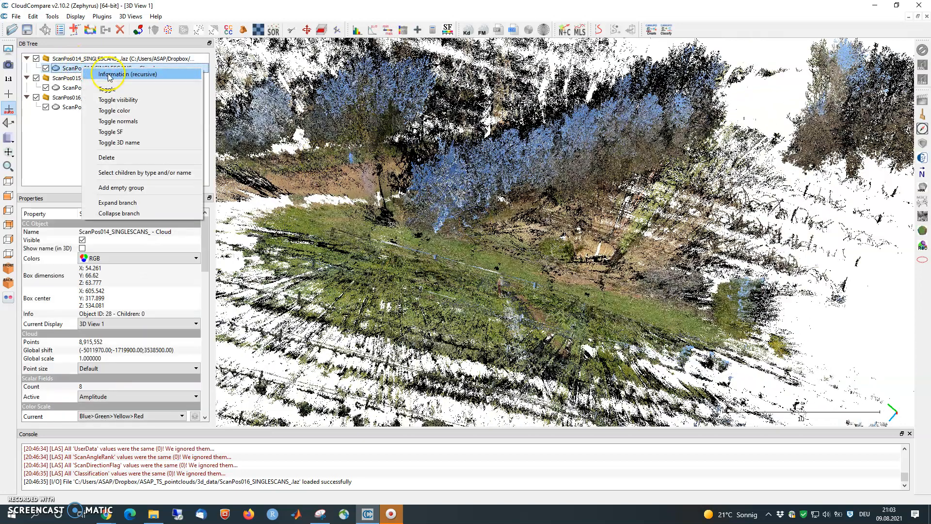
click(110, 76)
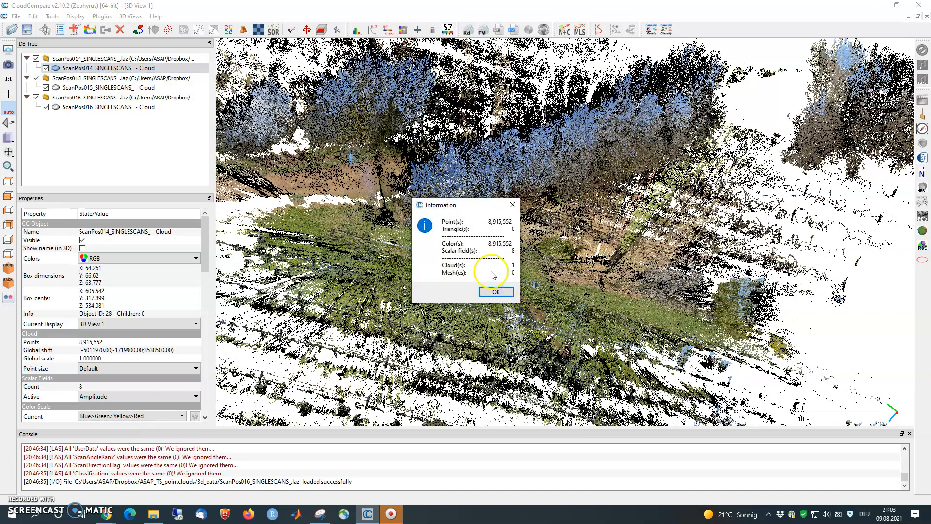
click(513, 205)
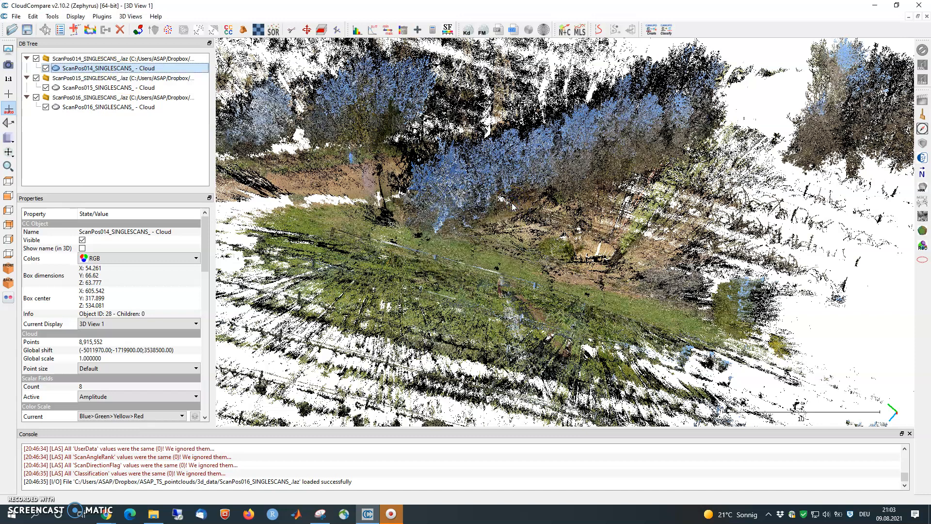
- Hide the ScanPos015 and ScanPos016 scans and select the ScanPos014 cloud
click(36, 77)
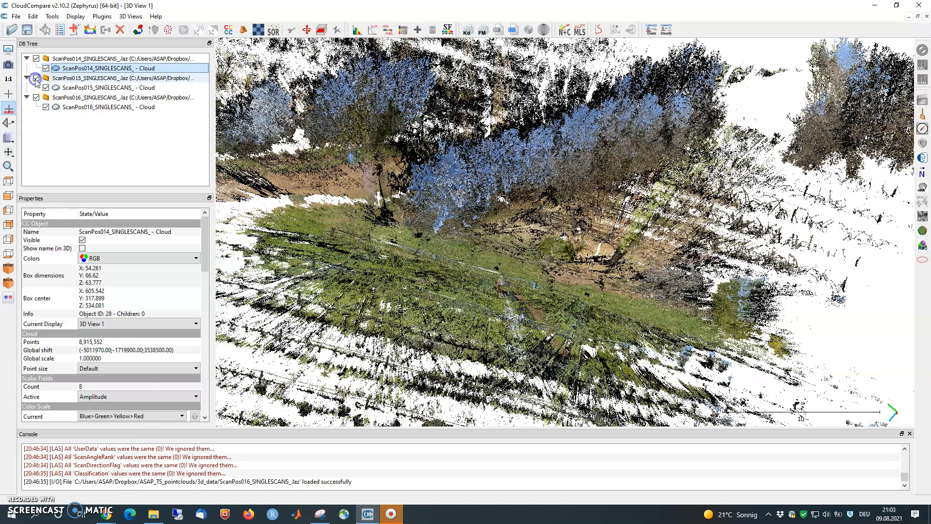
click(36, 97)
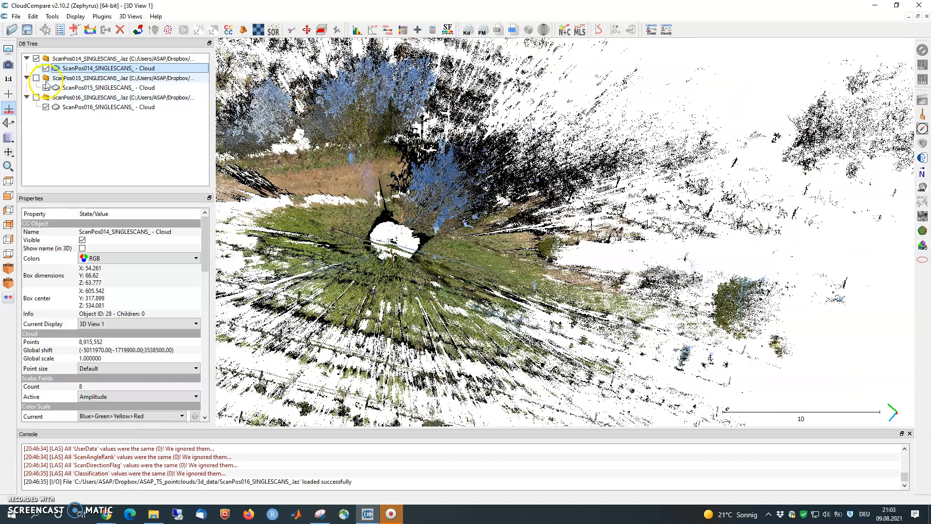
click(91, 60)
click(90, 68)
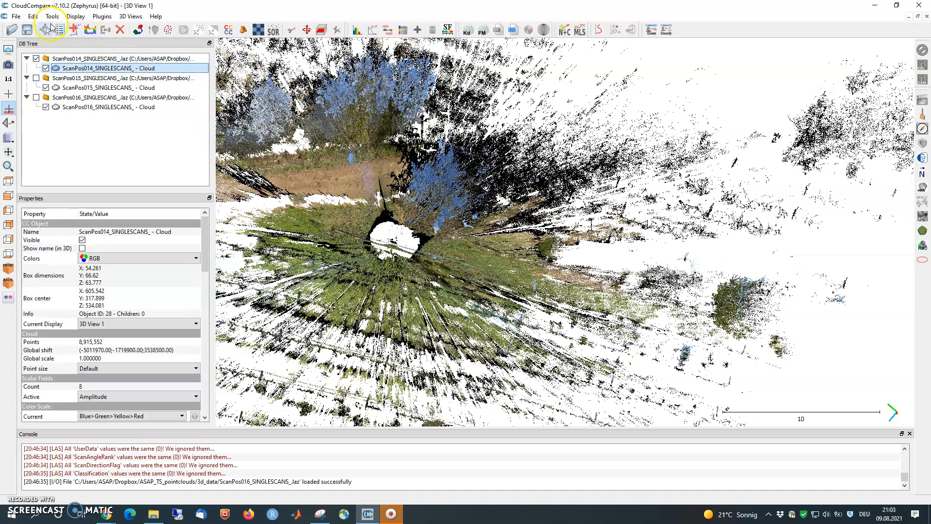
- Remove duplicate points from the ScanPos014 cloud using a minimum distance between points of 0.025
click(38, 17)
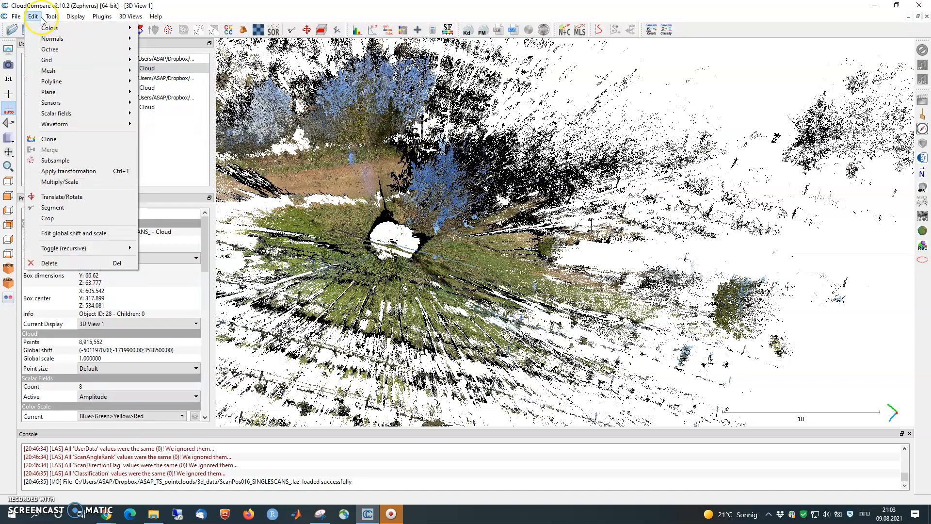
mouse_move(49, 19)
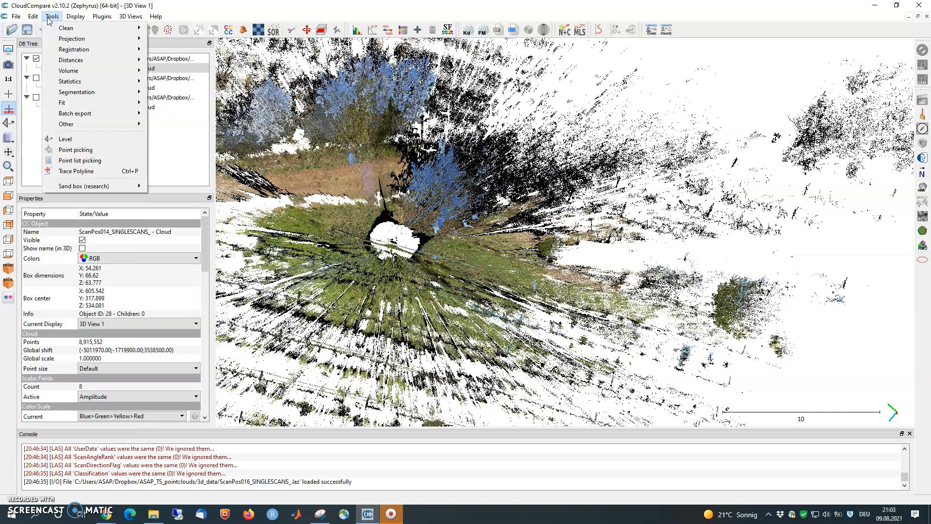
click(98, 127)
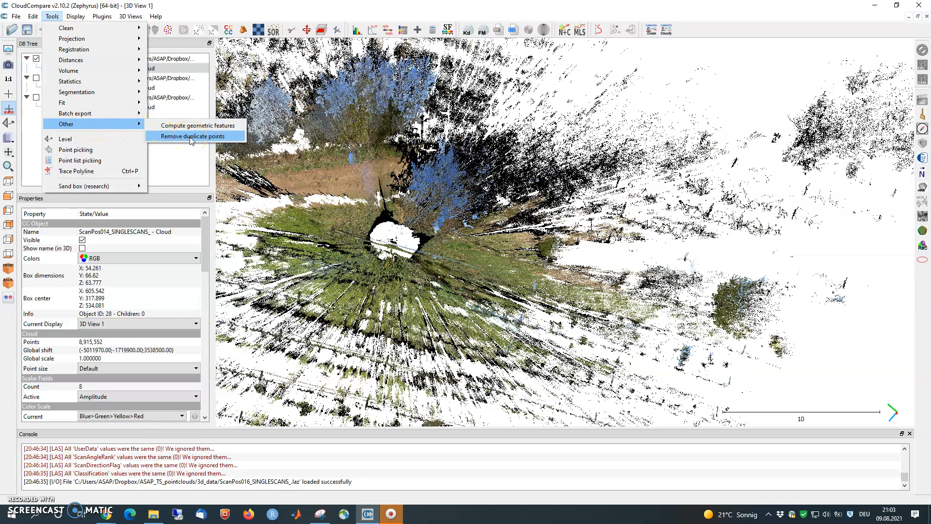
click(218, 136)
drag(454, 229, 575, 86)
click(561, 112)
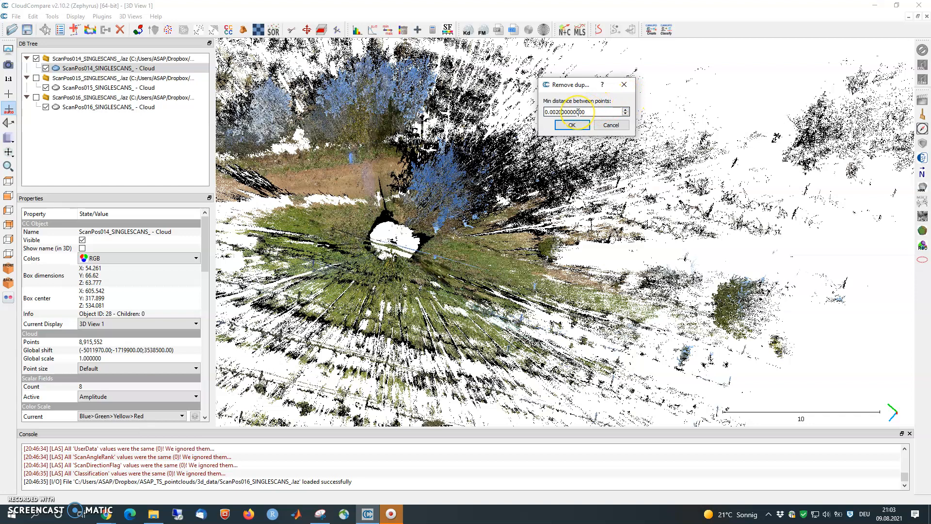
click(554, 112)
key(Right)
key(Right)
key(Right)
click(565, 124)
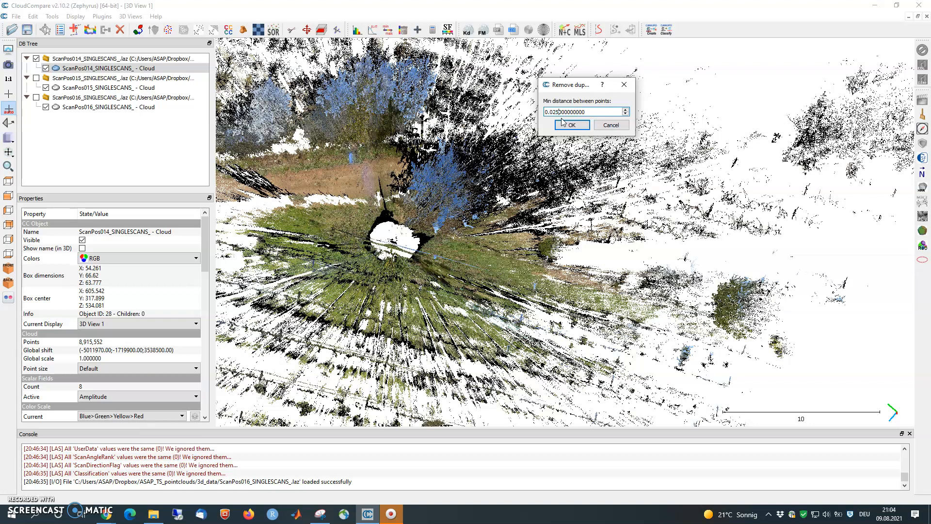
click(572, 128)
click(572, 125)
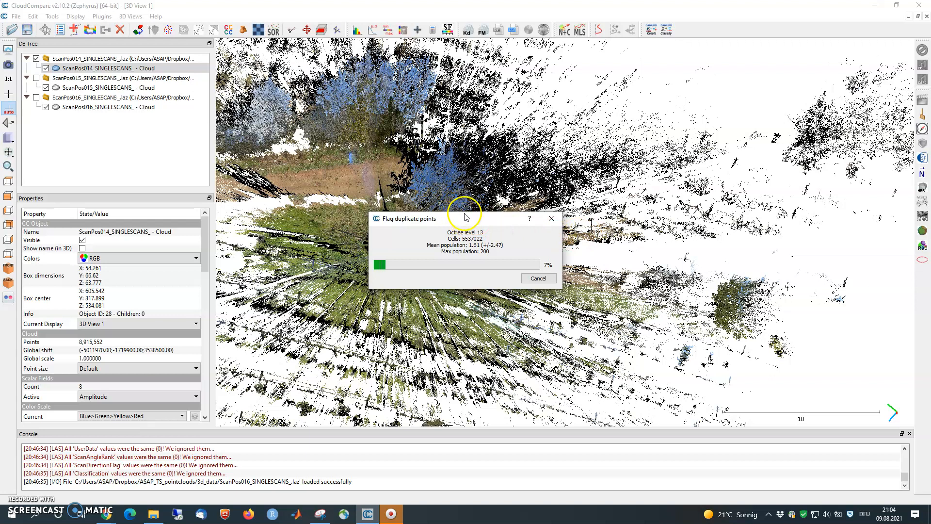
drag(571, 141, 637, 72)
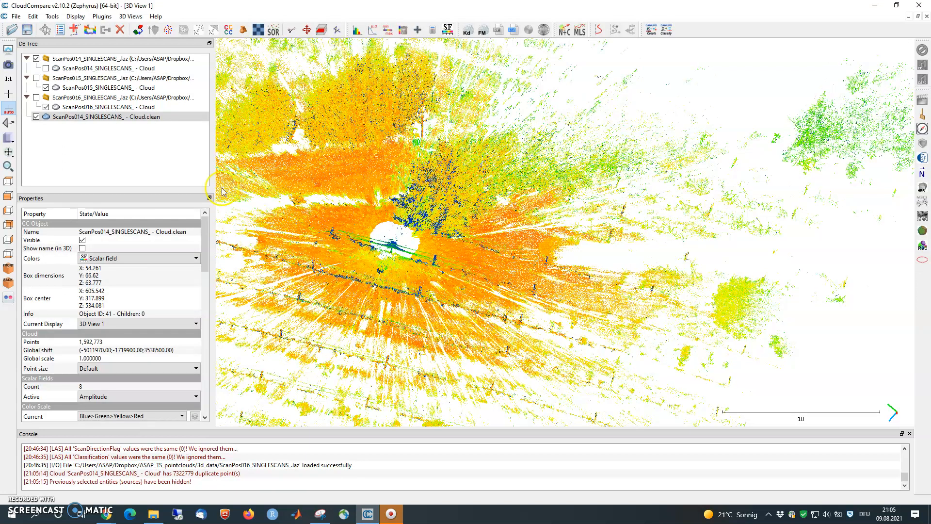
- Set the colour display of the cleaned ScanPos014 cloud to RGB
click(146, 259)
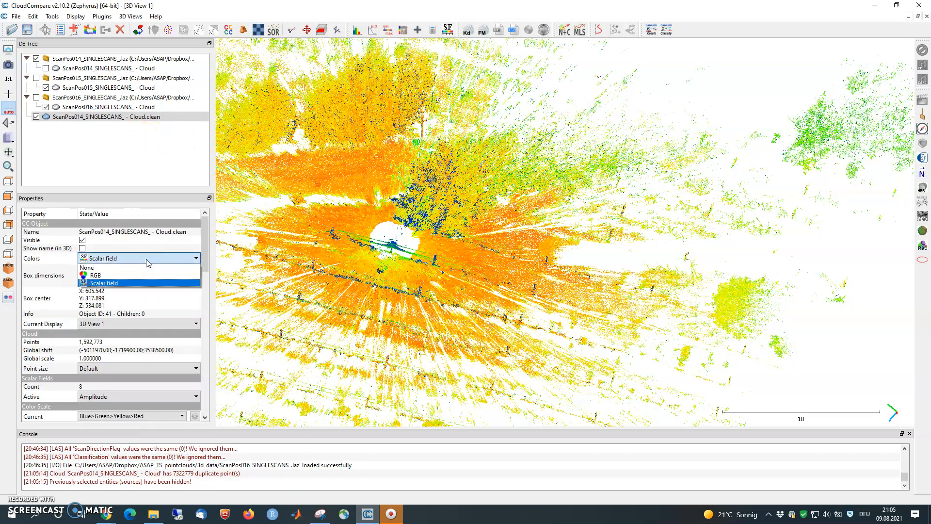
click(142, 267)
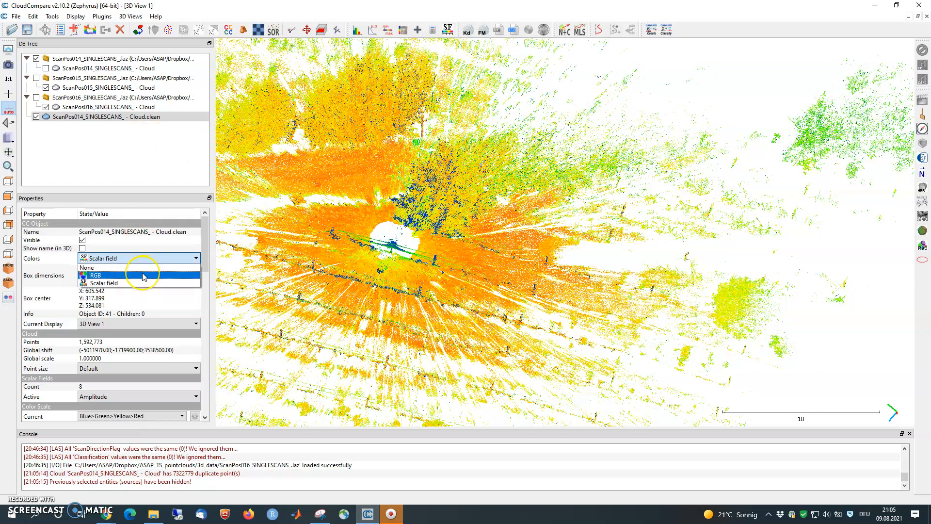
click(143, 275)
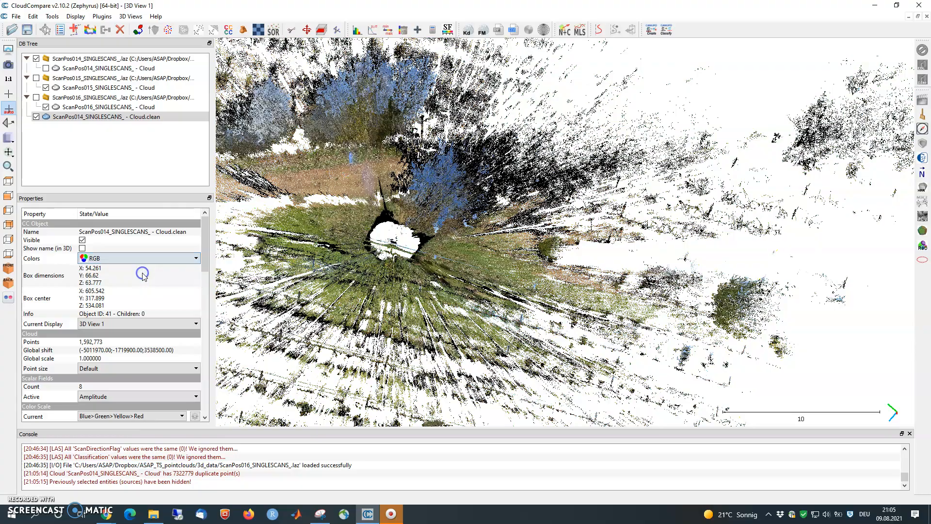
- Inspect the cleaned ScanPos014 cloud and view its recursive information
drag(490, 220, 425, 162)
right_drag(432, 208, 551, 296)
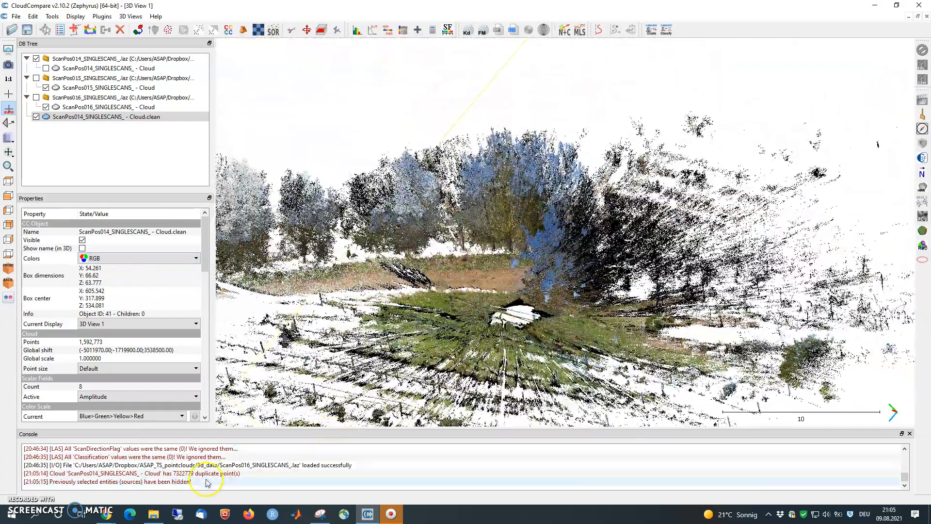
click(119, 117)
right_click(120, 117)
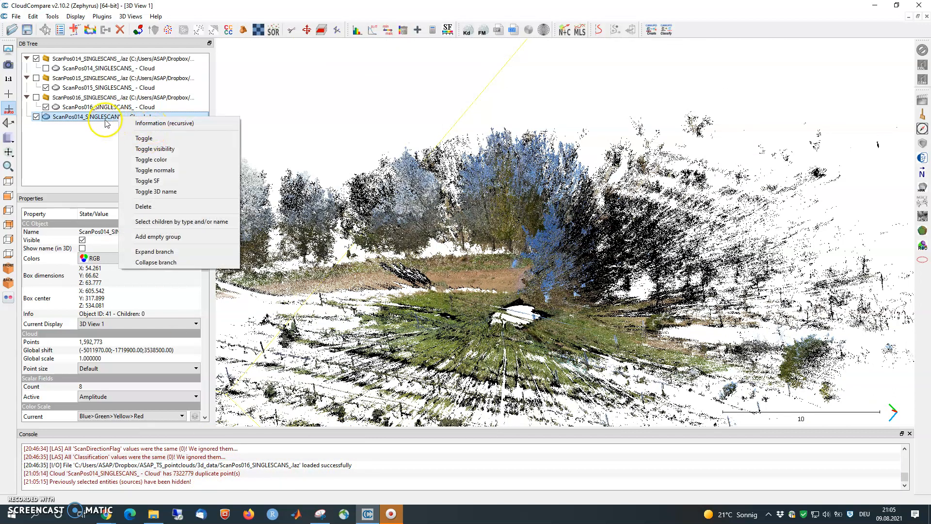
click(137, 124)
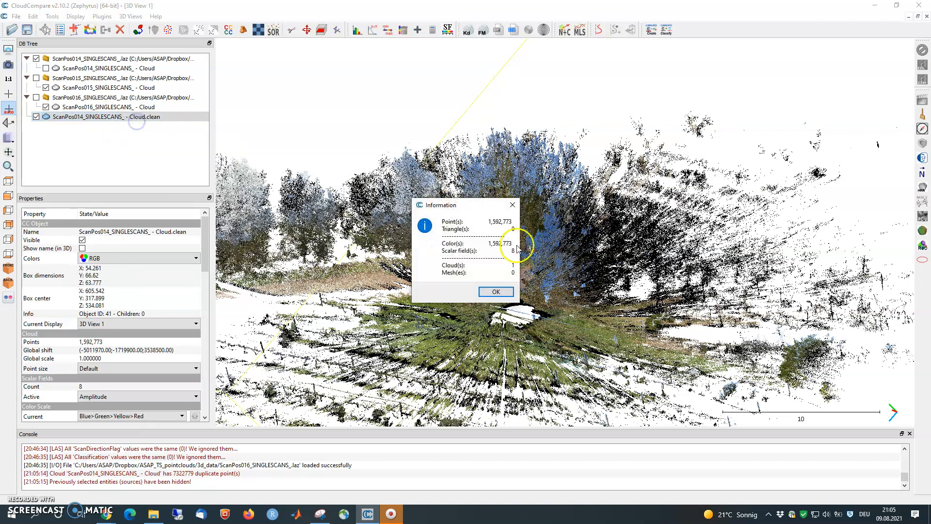
drag(468, 202, 332, 67)
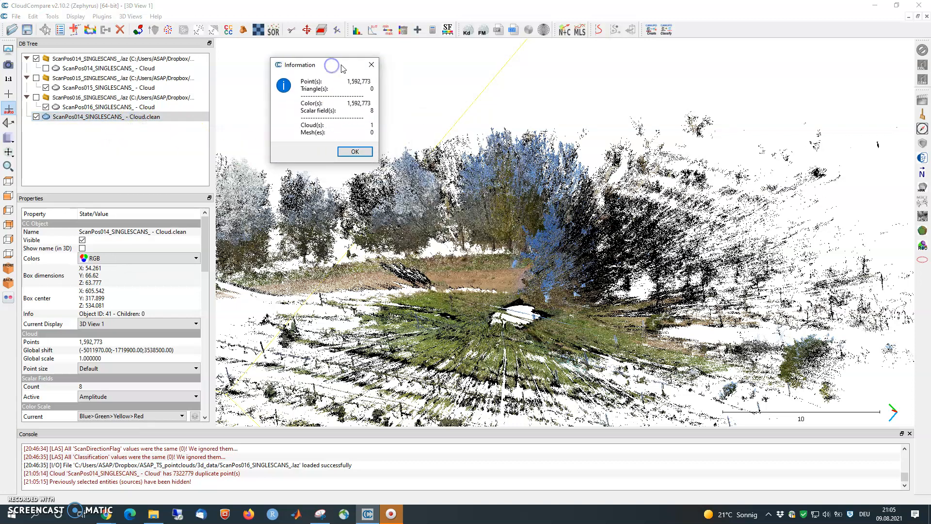
click(371, 65)
- Remove duplicate points from the ScanPos015 cloud using a minimum distance between points of 0.025
click(125, 88)
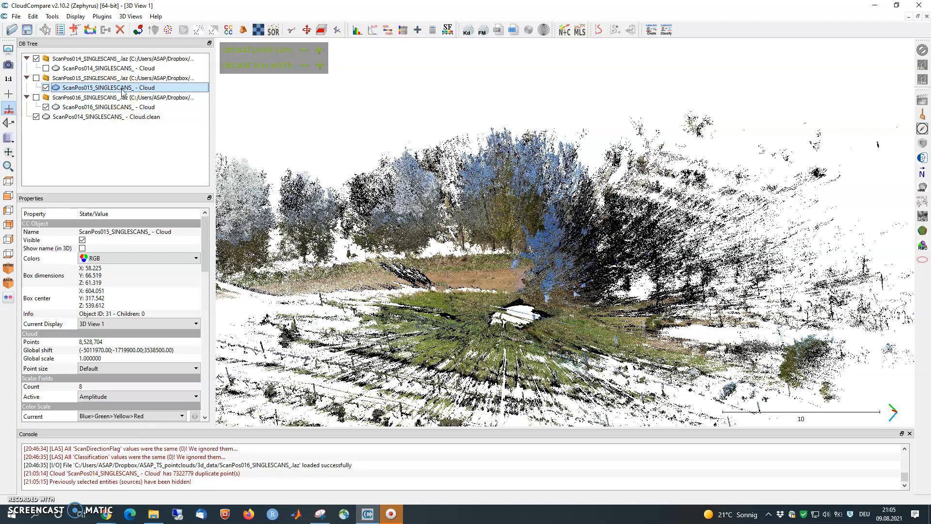
click(54, 18)
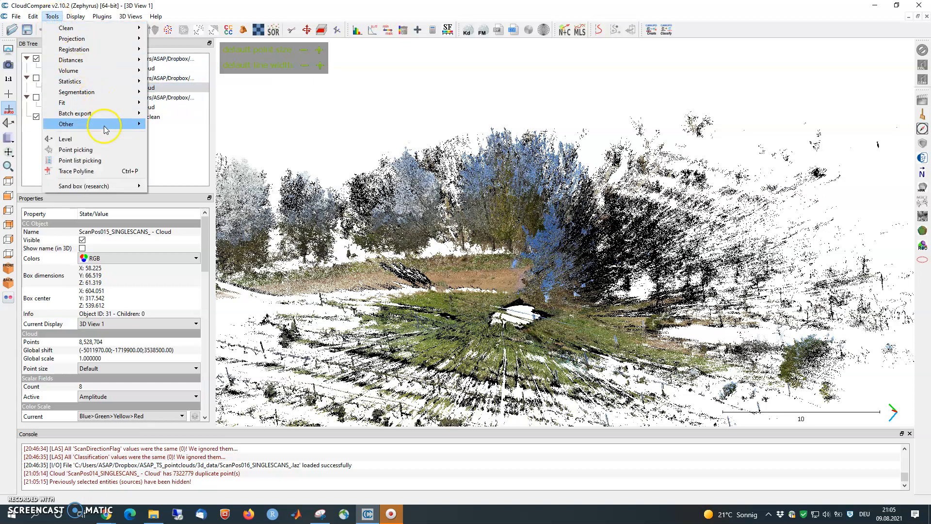
mouse_move(141, 127)
click(184, 136)
drag(430, 232, 404, 77)
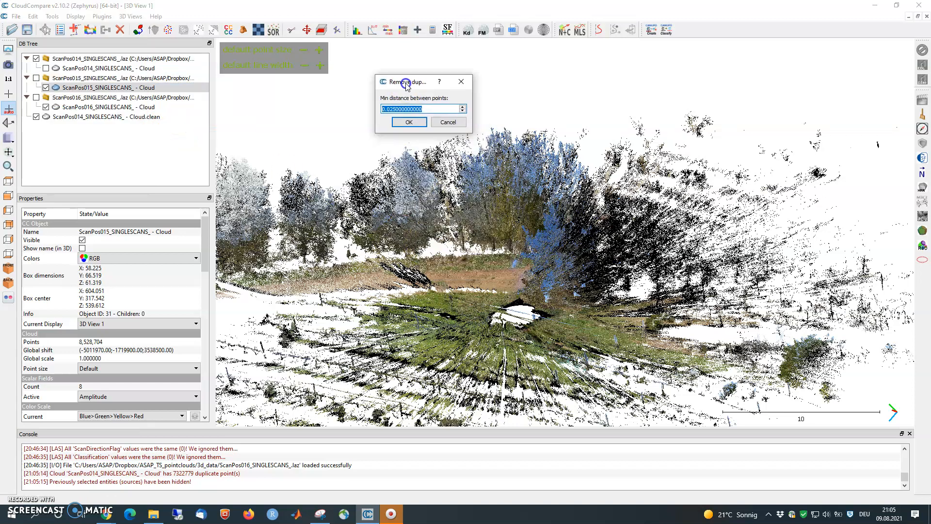
click(425, 123)
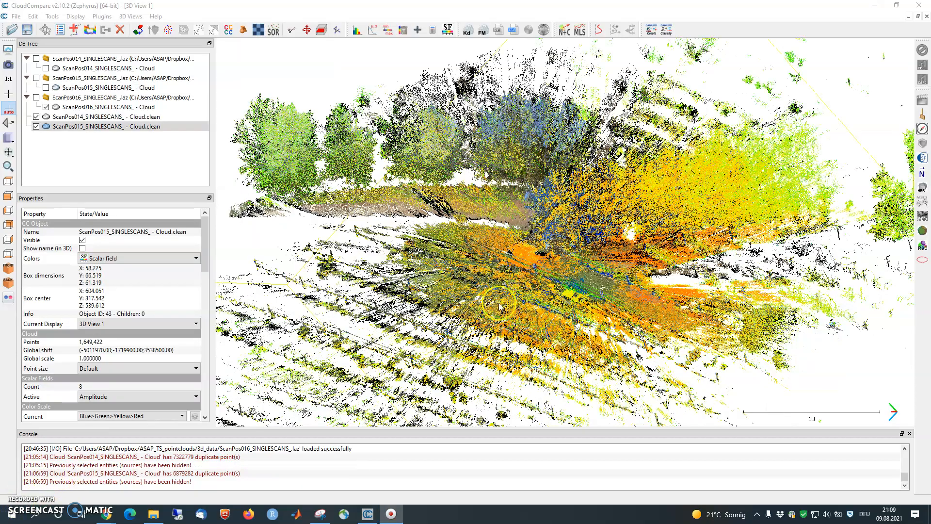
- Examine the cleaned ScanPos014 and ScanPos015 clouds together from several angles and at close range
drag(499, 303, 653, 300)
scroll(652, 300, up, 3)
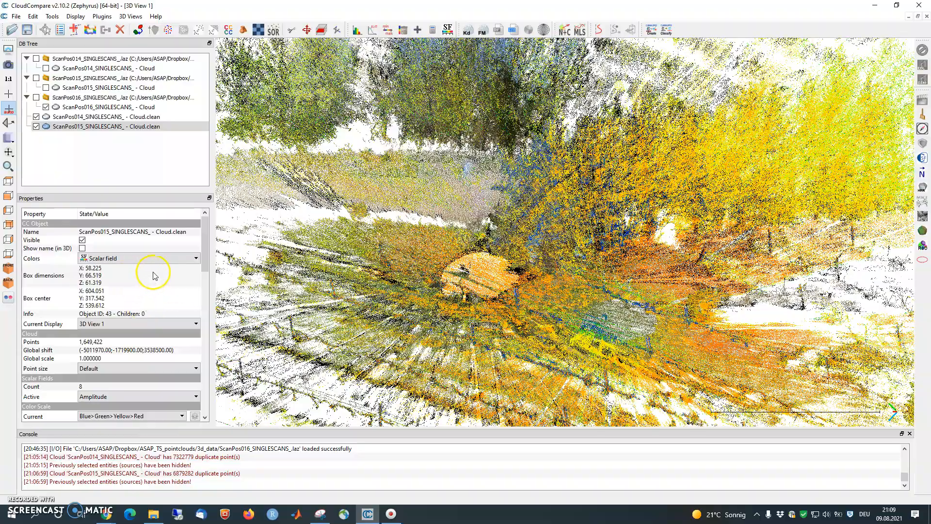
scroll(575, 274, down, 4)
drag(576, 275, 581, 254)
drag(270, 164, 650, 203)
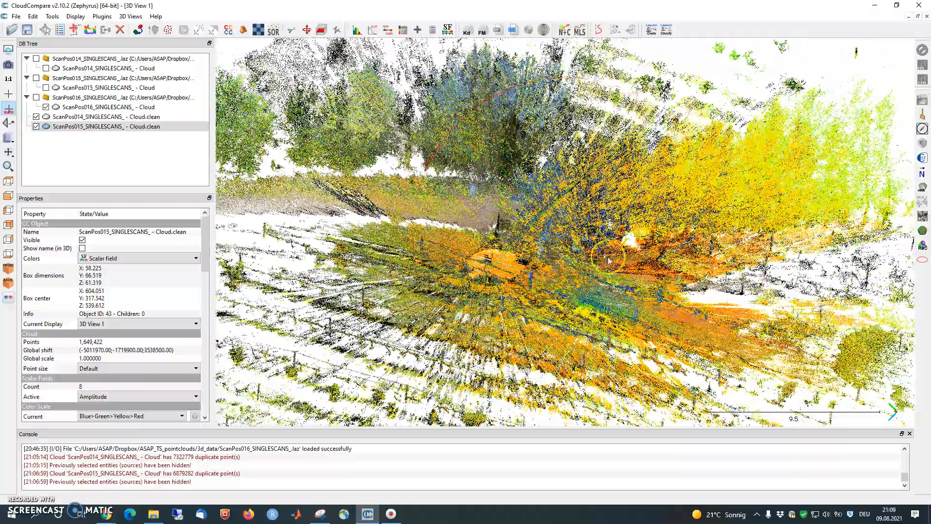
drag(604, 256, 604, 244)
scroll(604, 264, up, 8)
scroll(601, 272, down, 6)
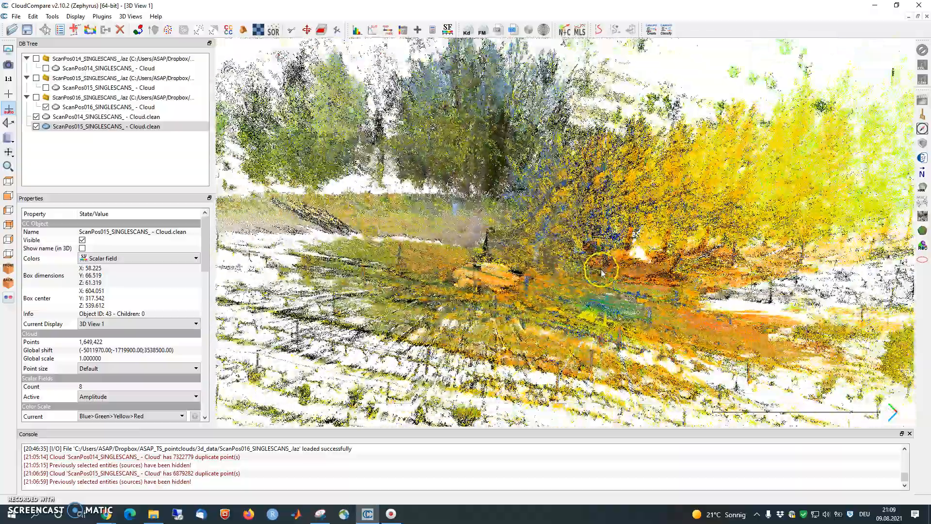
scroll(601, 272, down, 5)
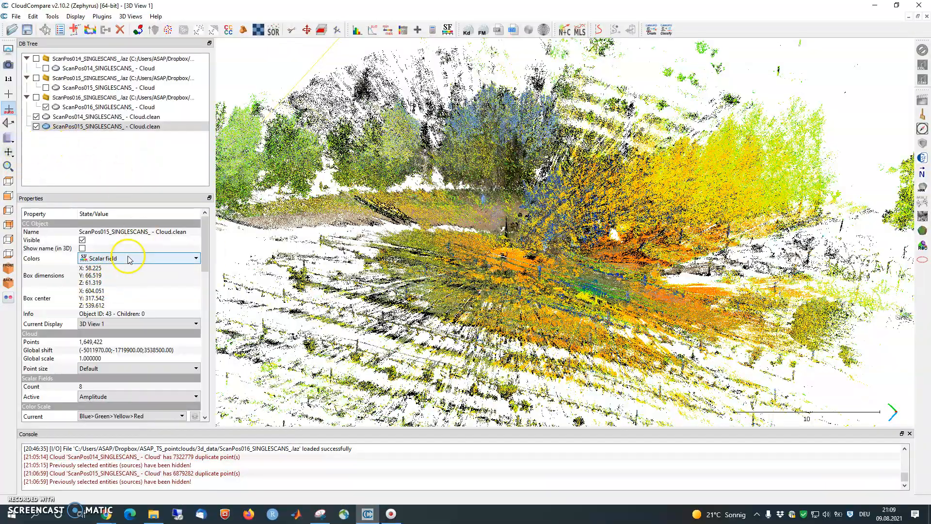
drag(415, 256, 627, 276)
scroll(626, 277, up, 3)
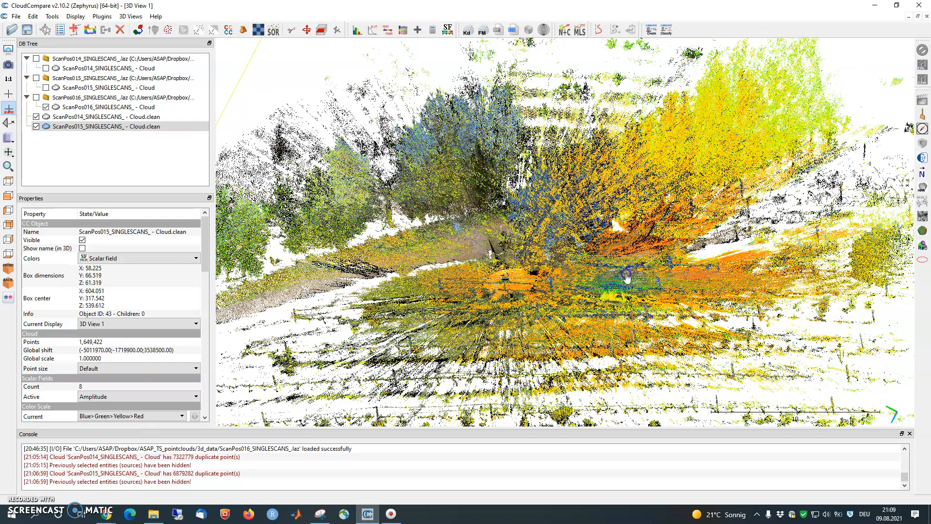
- View the recursive information of the cleaned ScanPos015 cloud, then close it
click(219, 474)
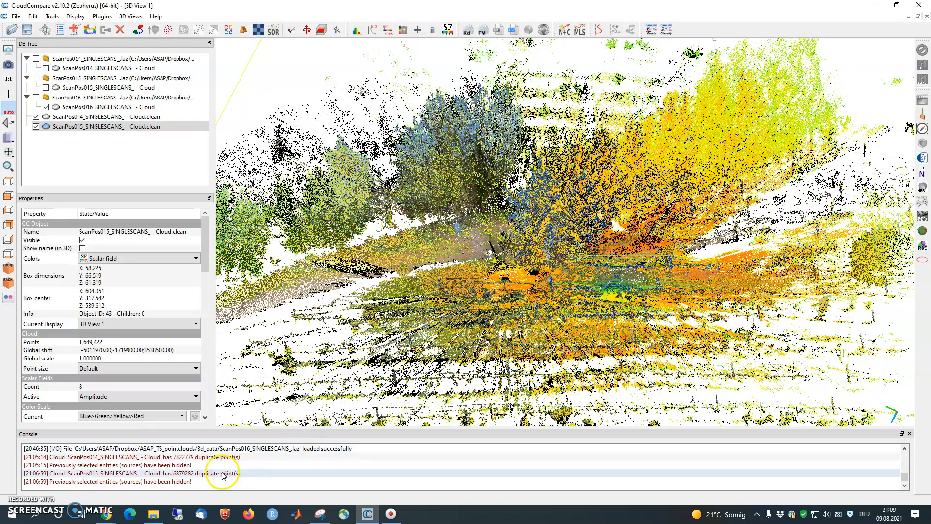
right_click(138, 127)
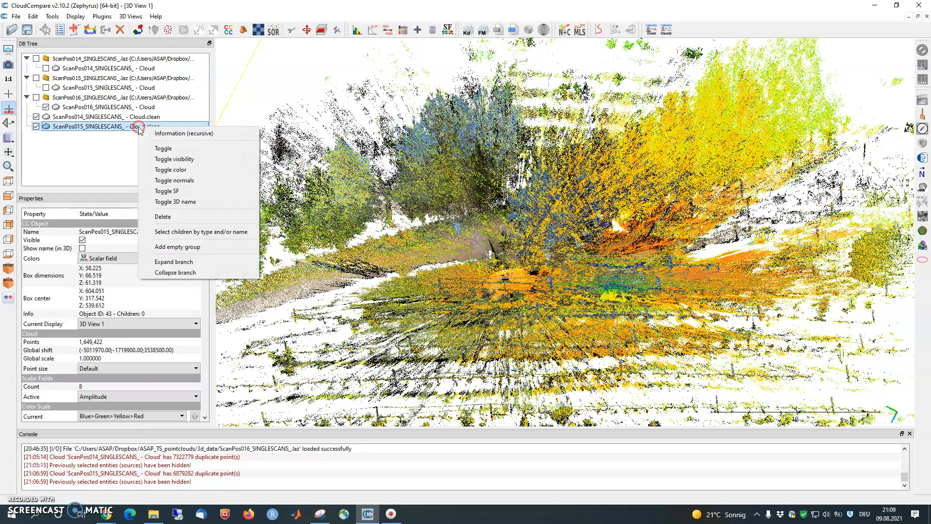
click(170, 136)
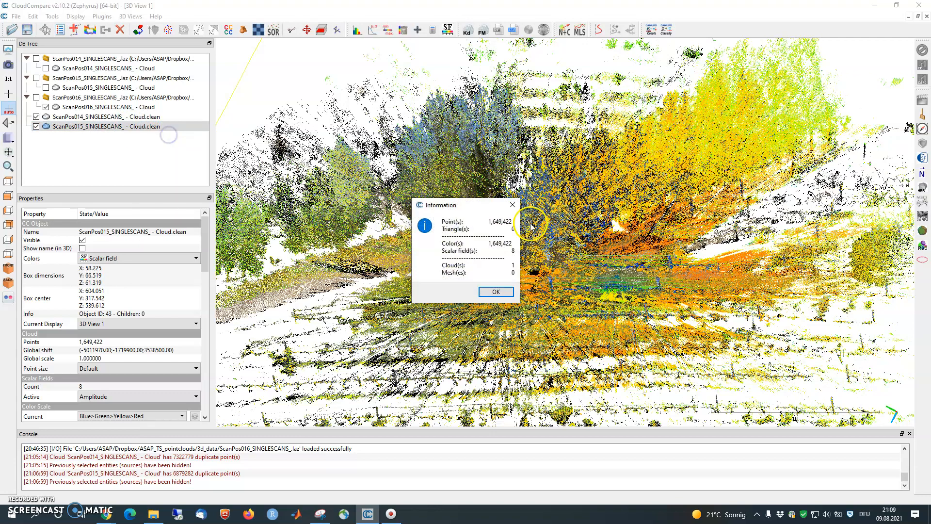
click(512, 205)
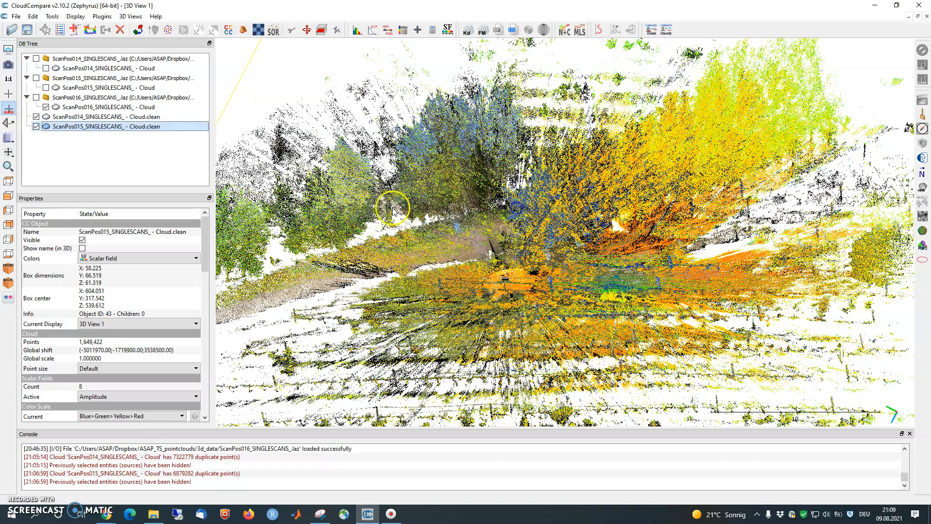
click(90, 107)
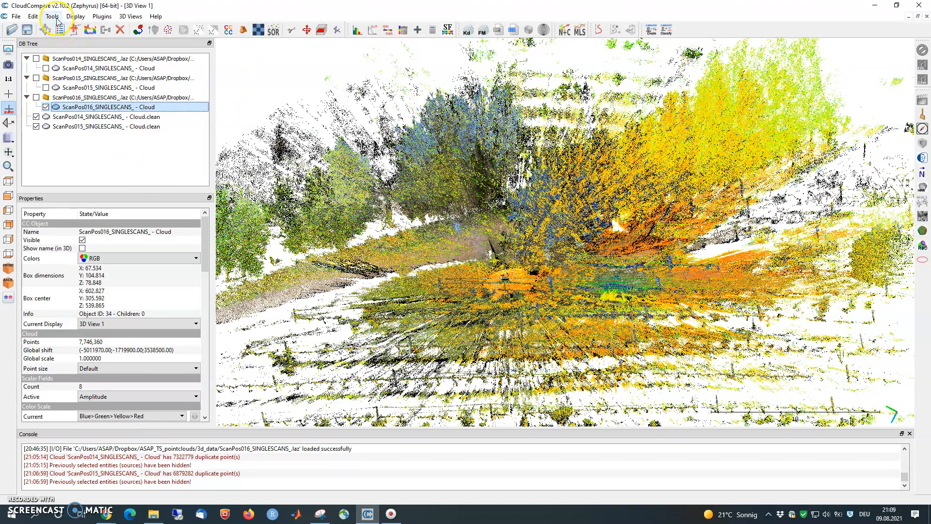
click(54, 18)
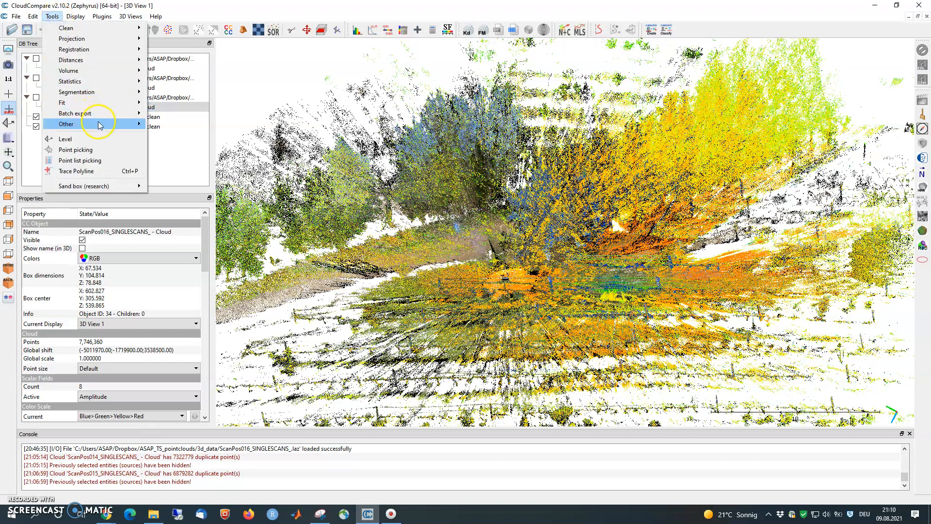
mouse_move(99, 125)
click(180, 135)
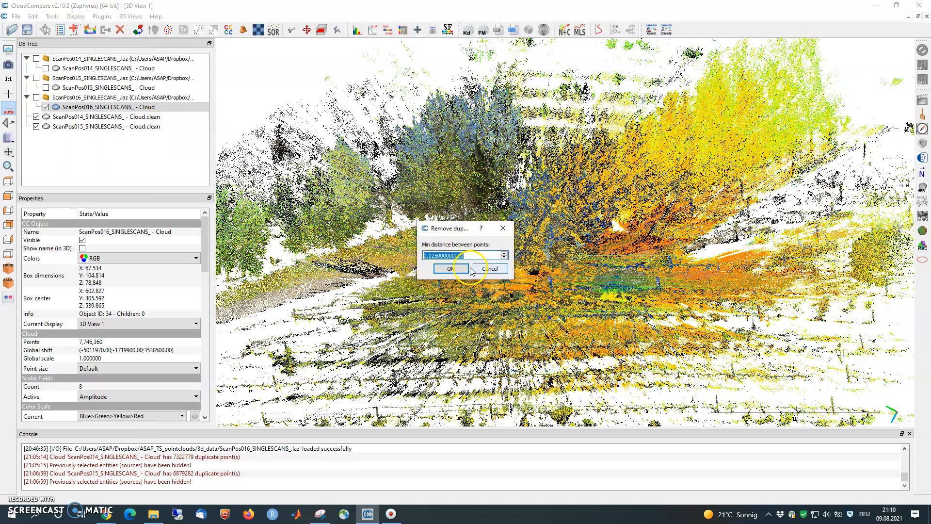
drag(452, 229, 287, 65)
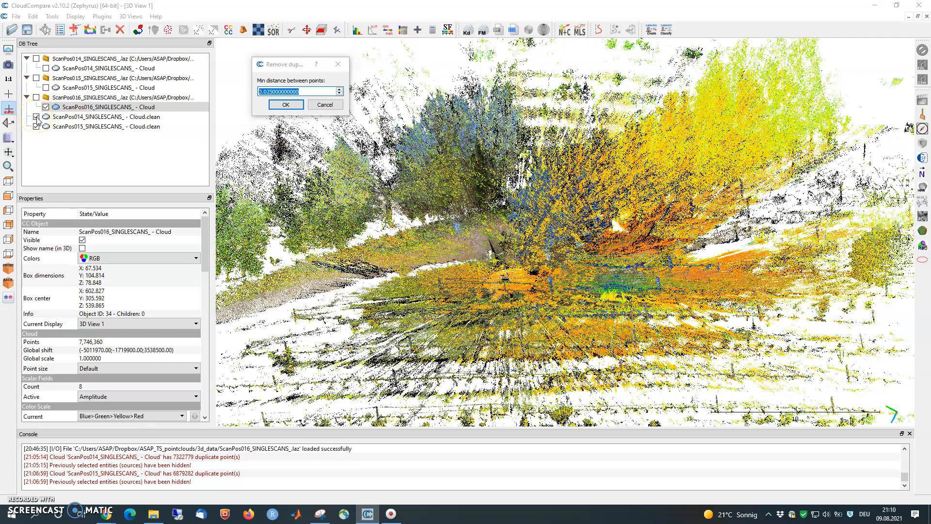
click(325, 104)
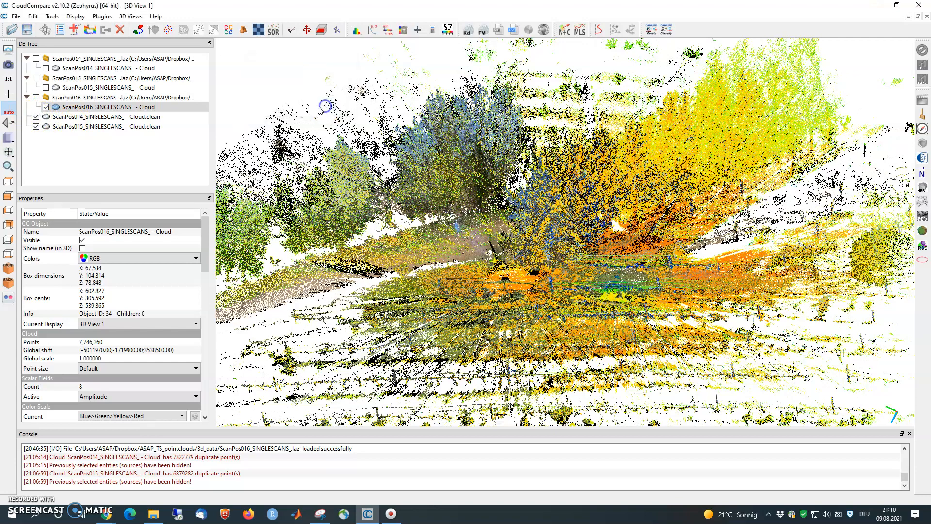
- Hide the cleaned ScanPos014 and ScanPos015 clouds and remove duplicate points from the ScanPos016 cloud with a minimum distance of 0.025
click(36, 116)
click(36, 126)
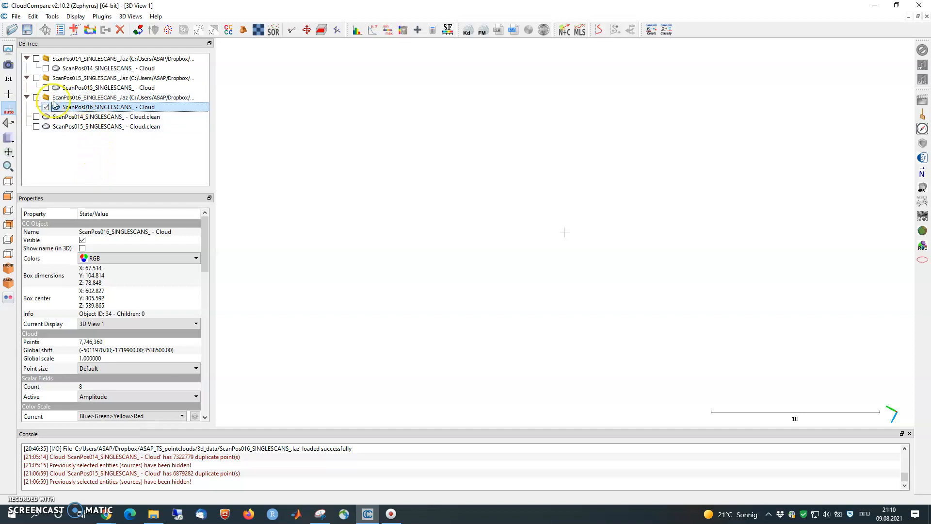
click(87, 107)
click(51, 16)
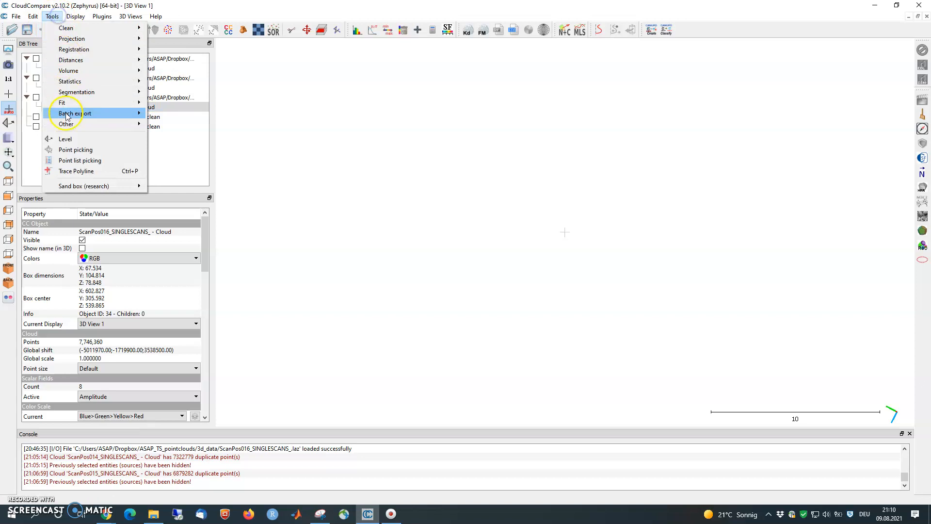
mouse_move(72, 124)
click(189, 138)
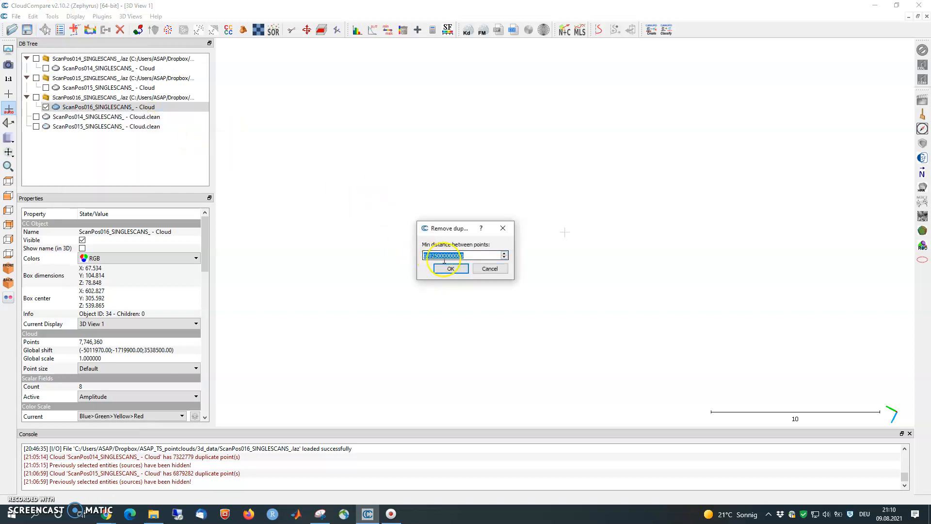
drag(447, 237, 319, 111)
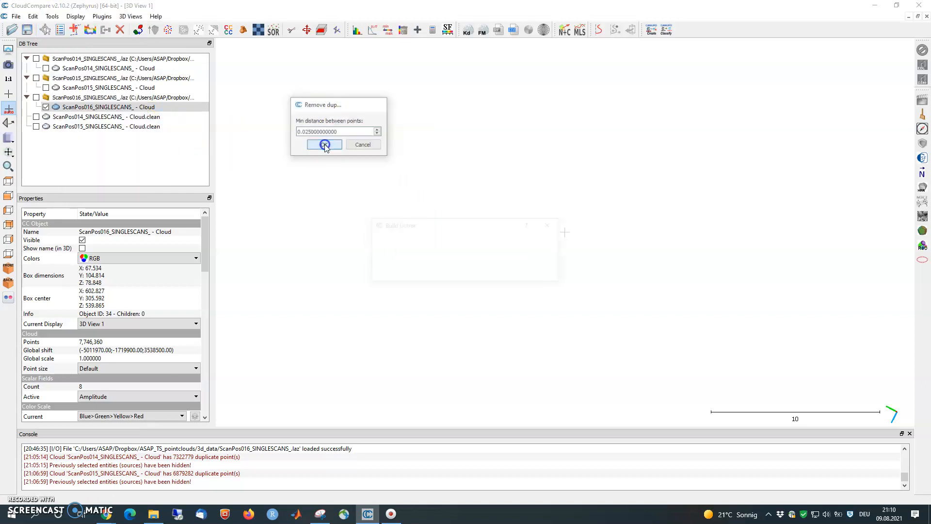
click(324, 144)
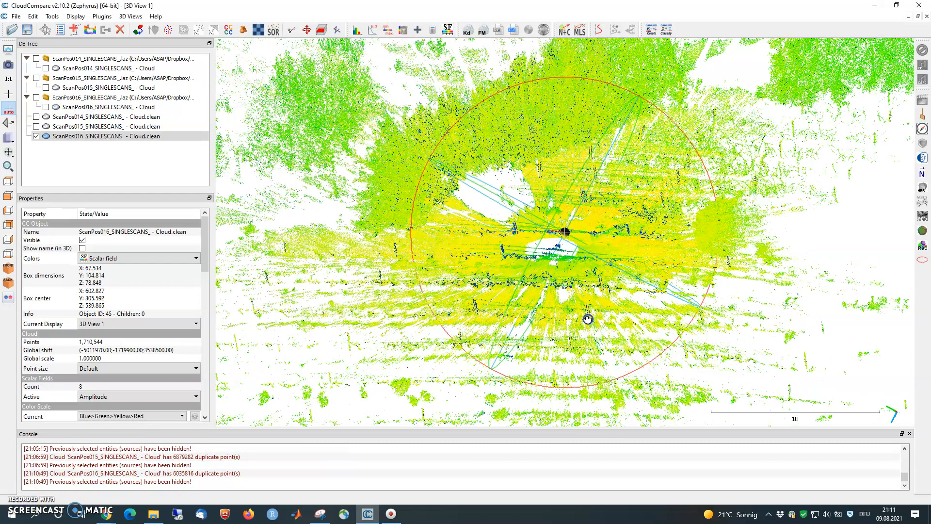
- Inspect the cleaned ScanPos016 cloud and set its colour display to RGB
drag(587, 319, 581, 319)
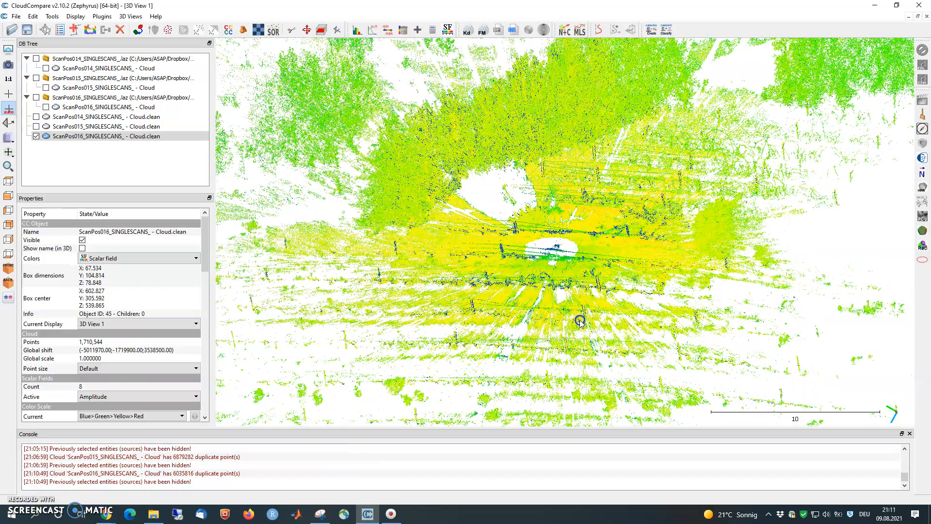
scroll(591, 286, down, 3)
drag(594, 244, 605, 292)
scroll(605, 293, down, 9)
scroll(622, 283, up, 6)
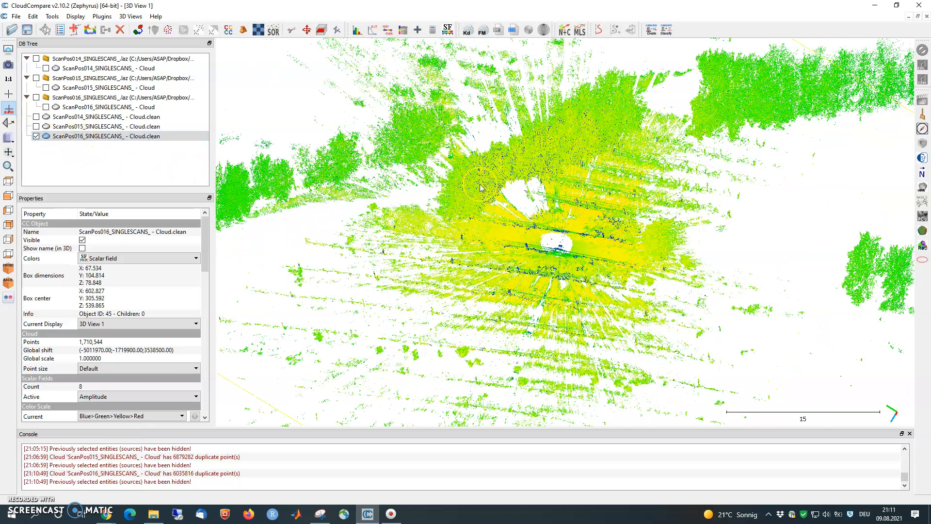
click(115, 258)
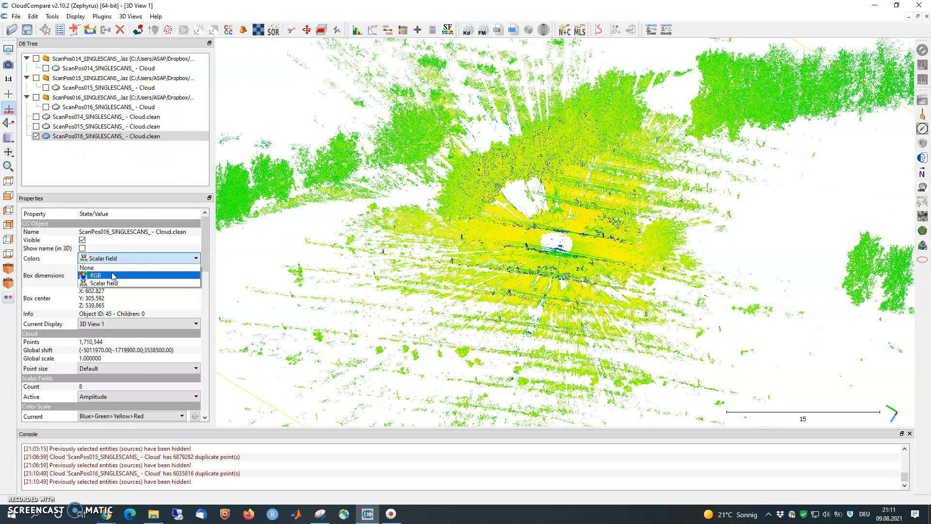
click(112, 276)
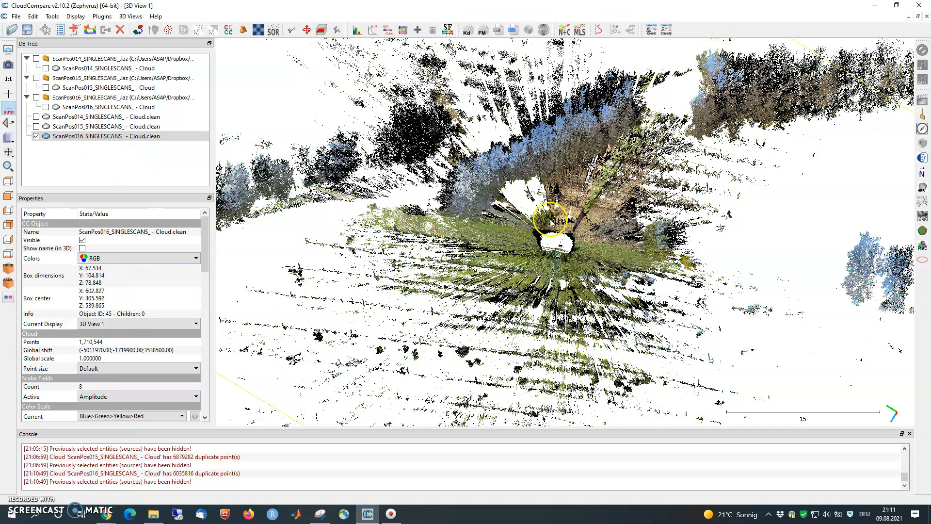
drag(541, 221, 539, 195)
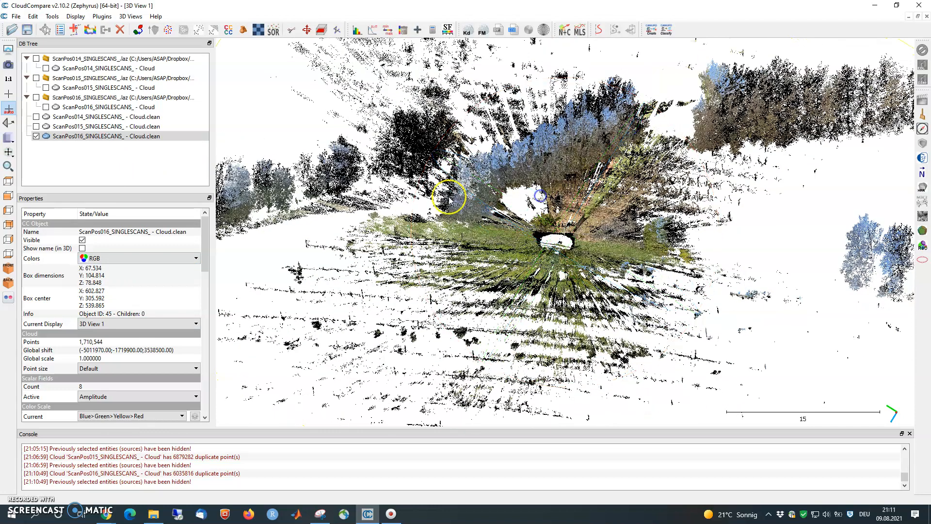
- Show the cleaned ScanPos014 and ScanPos015 clouds again and set the ScanPos015 colour display to RGB
click(37, 127)
click(36, 116)
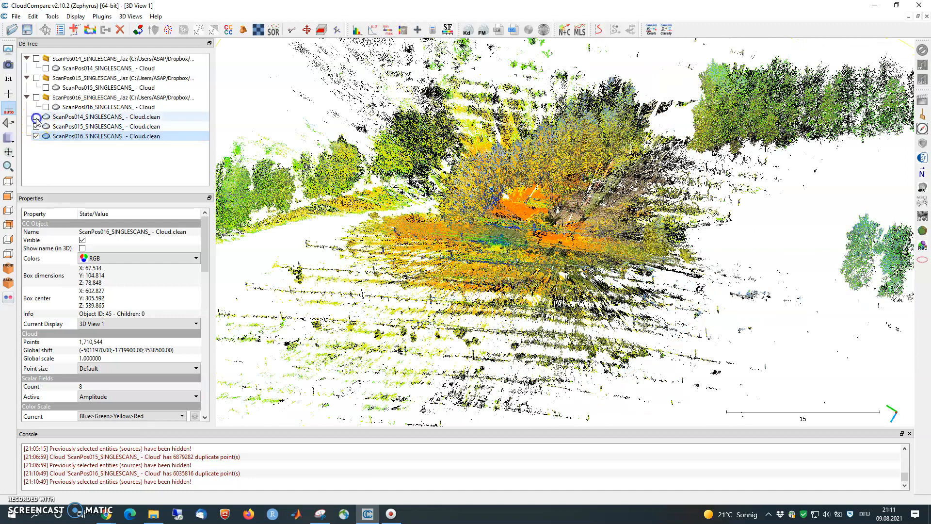
click(59, 127)
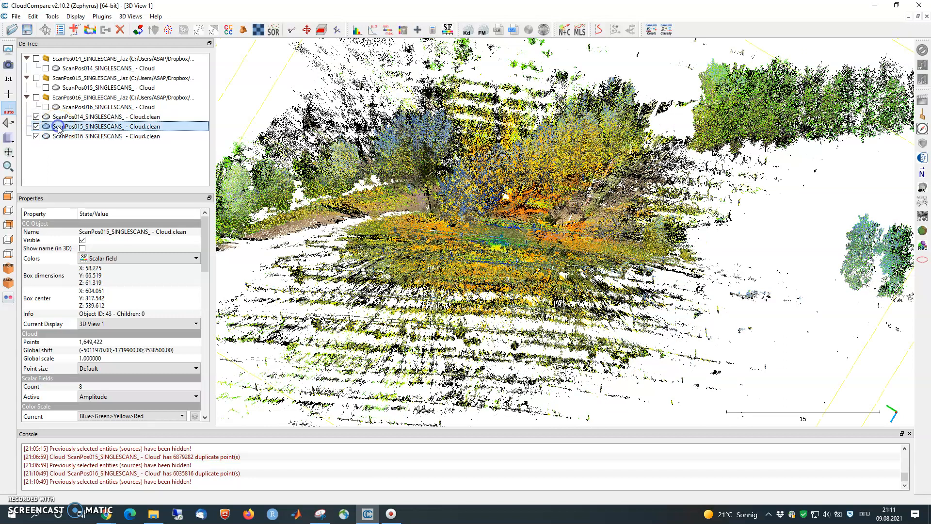
click(119, 258)
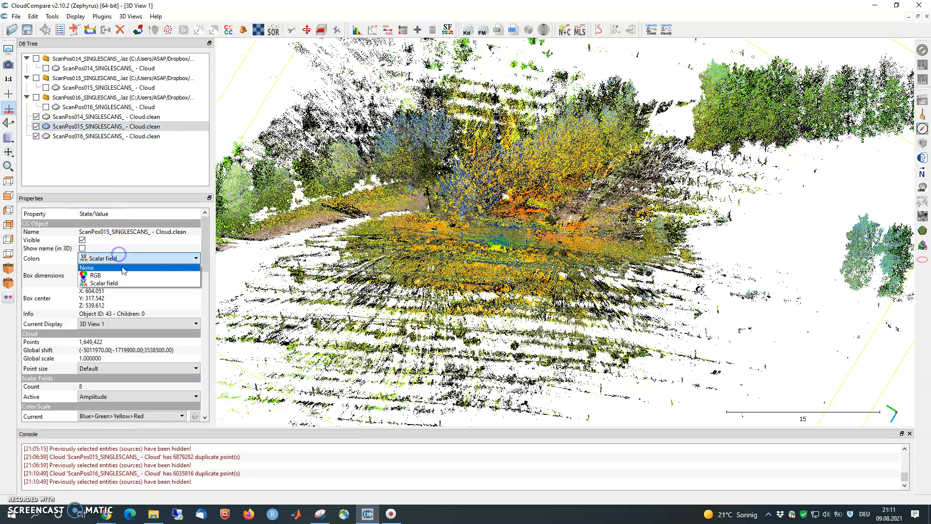
click(122, 266)
- Examine the three cleaned clouds together in RGB from several angles and distances
drag(680, 184, 757, 184)
scroll(591, 247, down, 7)
scroll(591, 247, down, 2)
drag(591, 247, 600, 281)
click(10, 80)
drag(522, 239, 520, 215)
scroll(519, 215, up, 8)
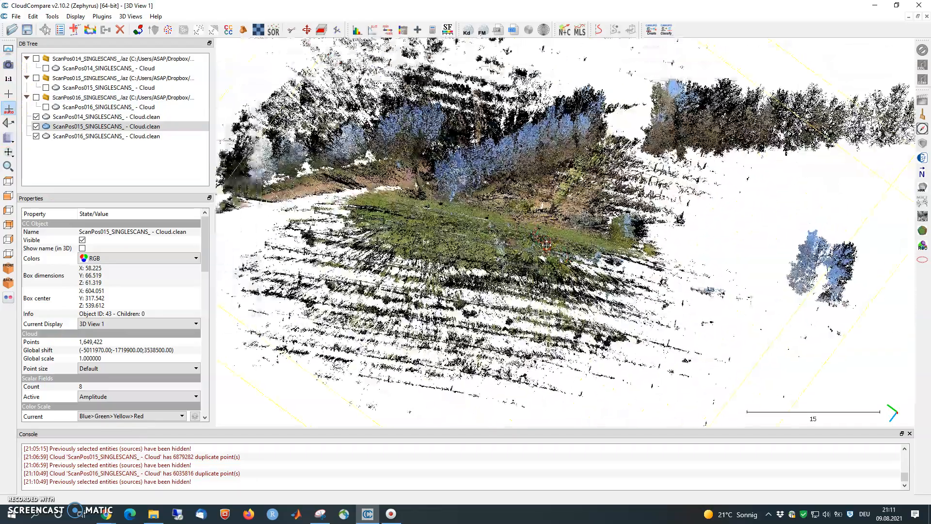
right_drag(487, 205, 524, 263)
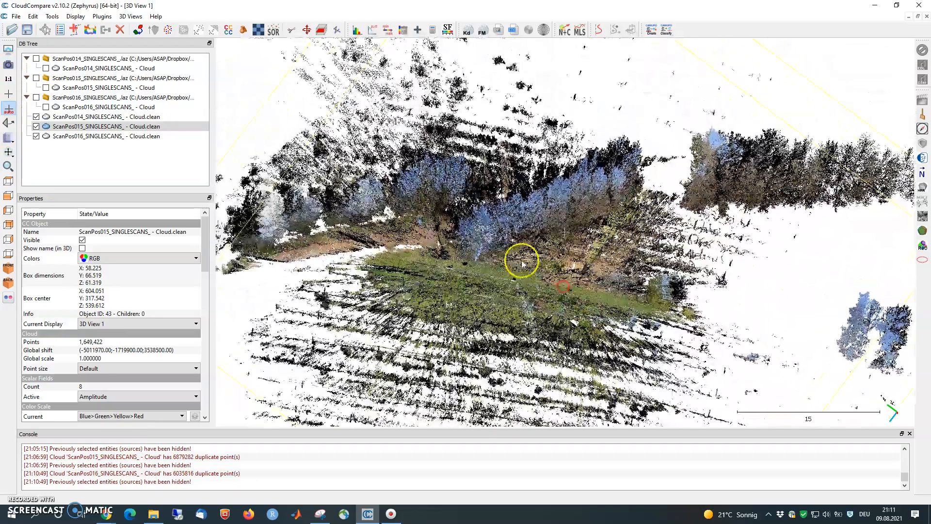
scroll(519, 274, up, 10)
drag(516, 280, 560, 311)
scroll(584, 274, down, 4)
scroll(491, 294, down, 8)
click(175, 152)
click(96, 117)
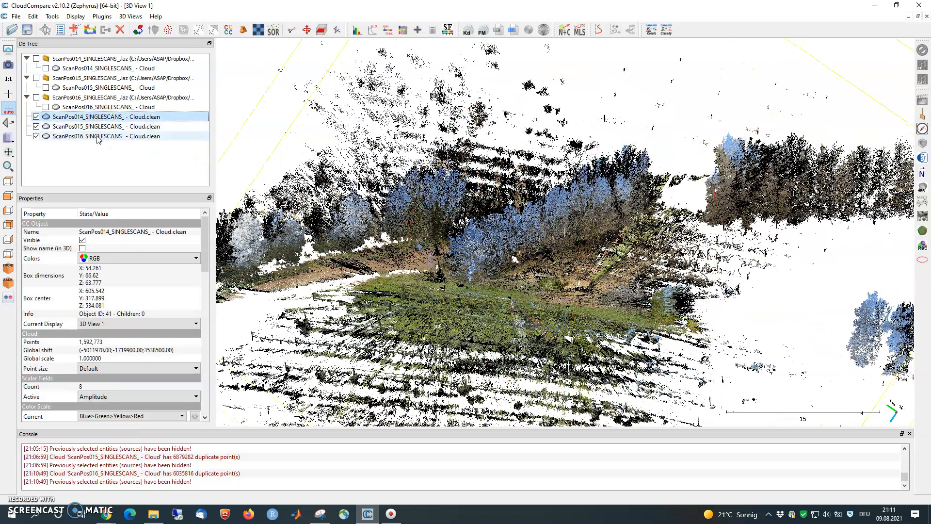
shift+click(99, 137)
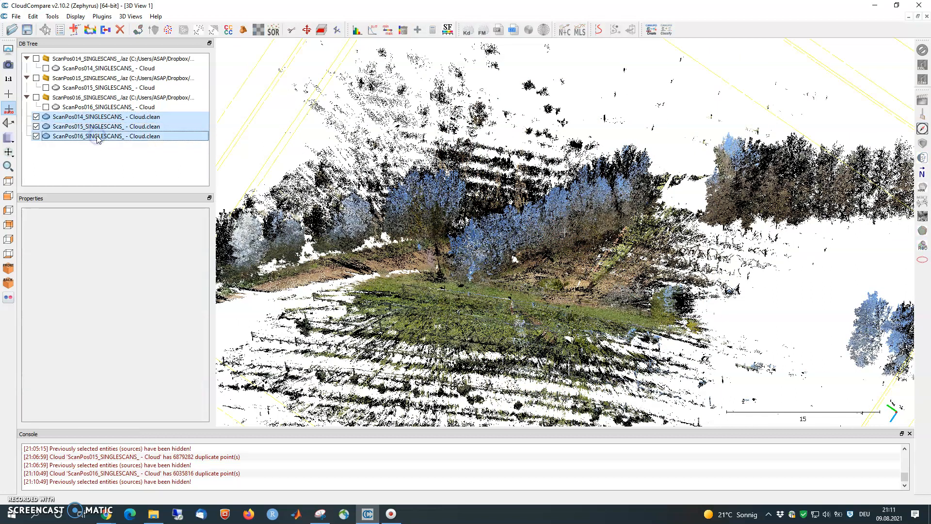
click(144, 153)
click(139, 137)
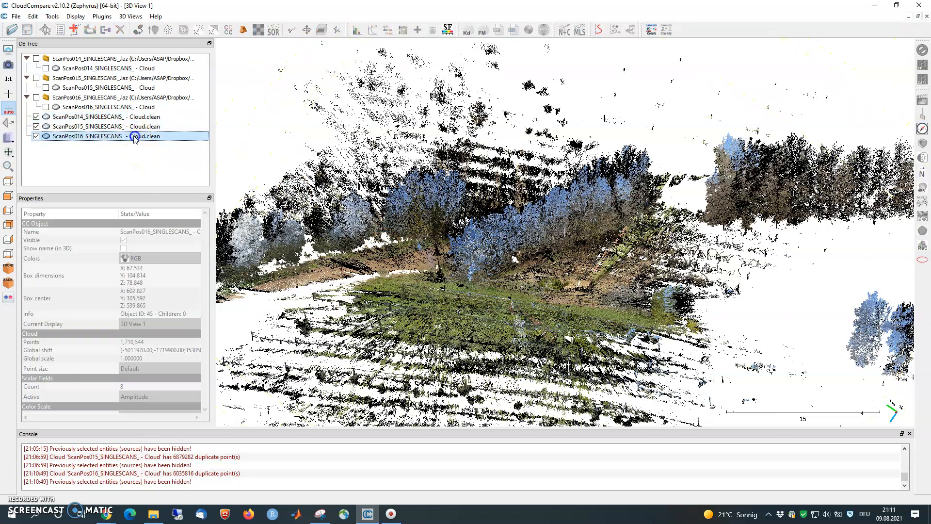
click(111, 128)
click(104, 117)
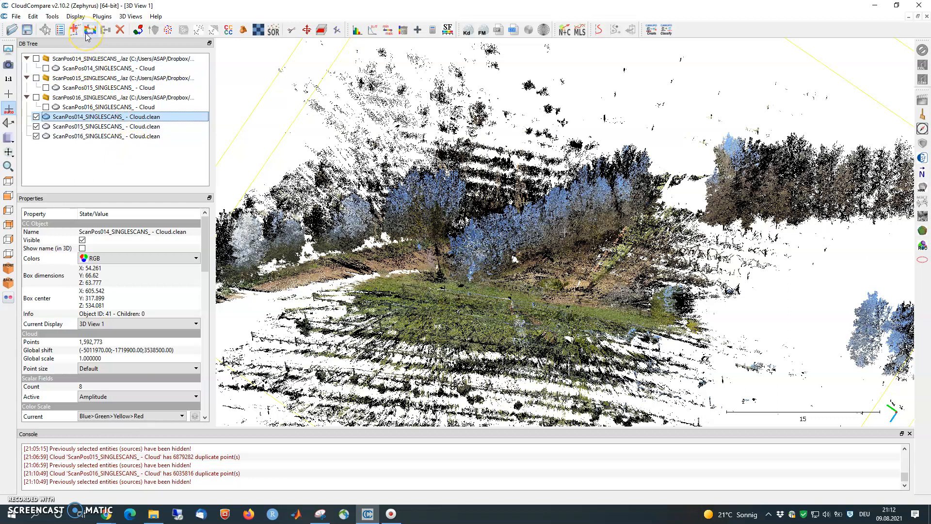
- Hide the cleaned ScanPos016, ScanPos015 and ScanPos014 clouds, keeping the cleaned ScanPos014 cloud selected
click(36, 136)
click(37, 126)
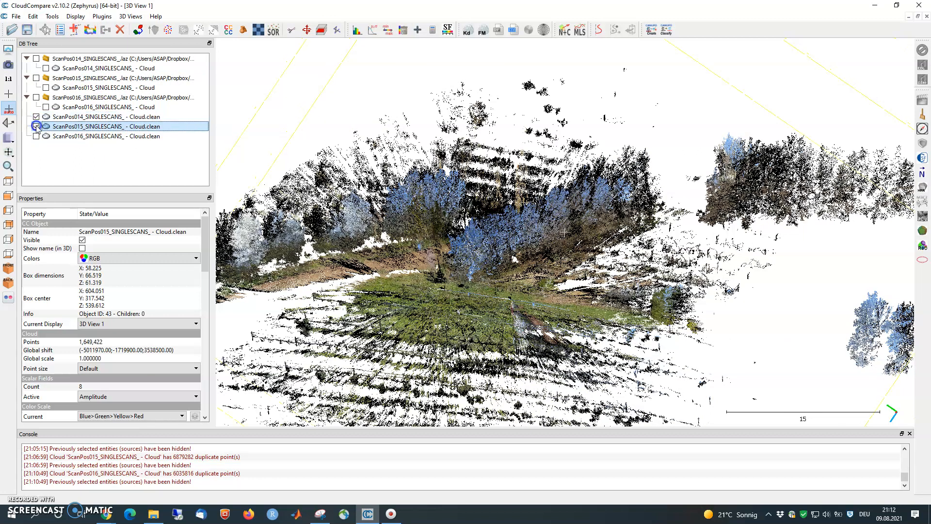
click(72, 117)
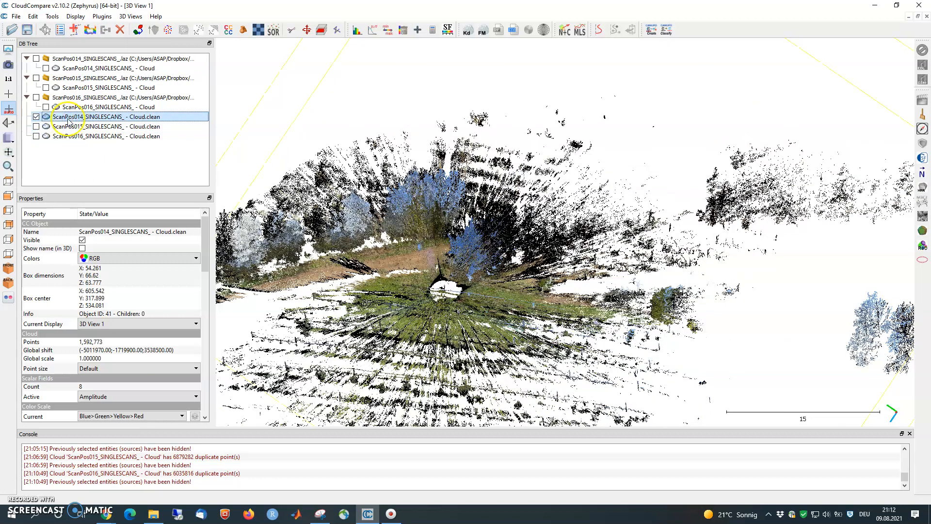
click(35, 116)
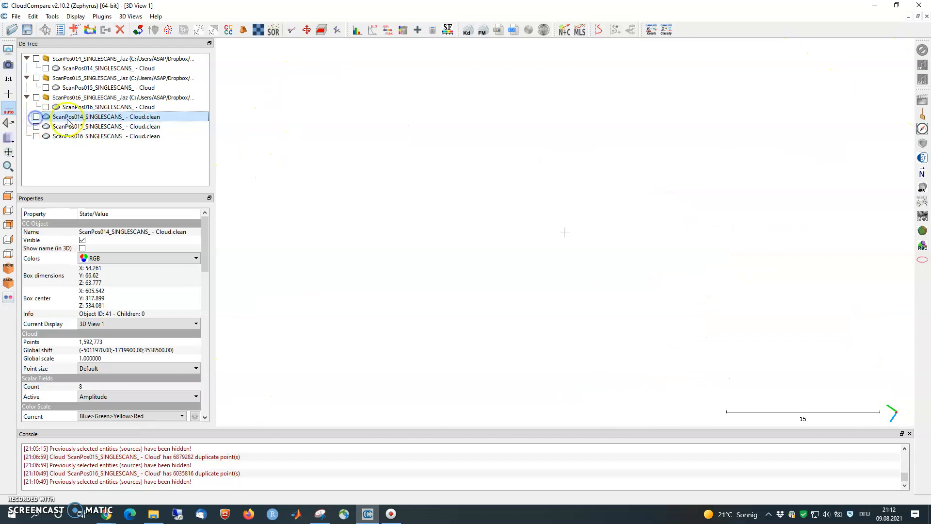
- Clone the cleaned ScanPos014, ScanPos015 and ScanPos016 clouds
click(91, 30)
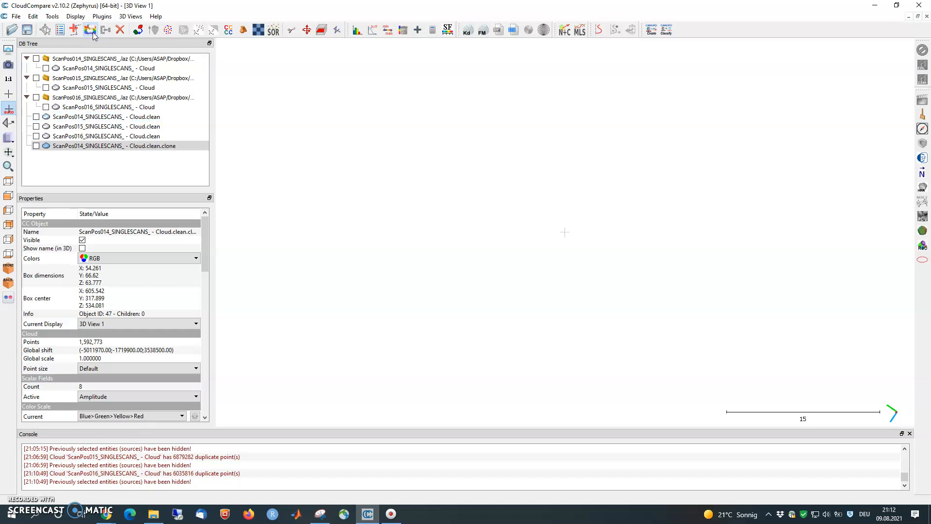
click(72, 126)
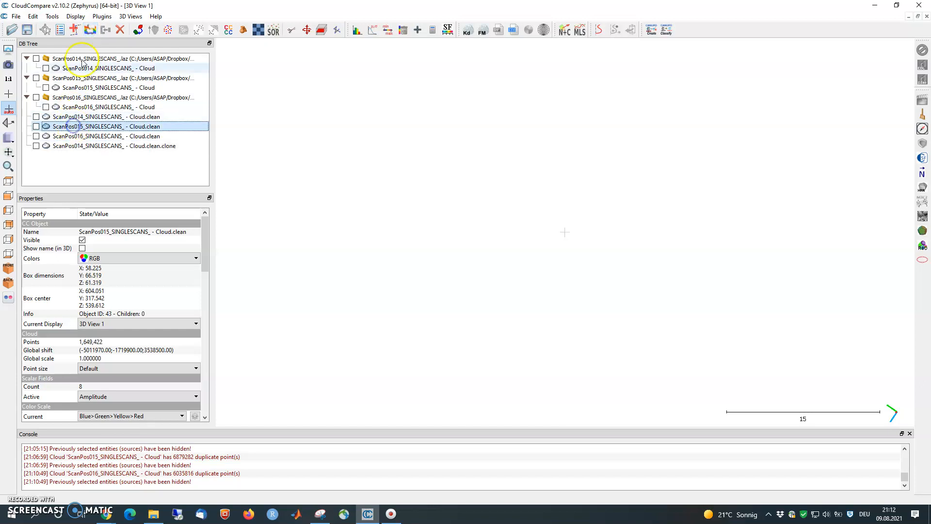
click(89, 31)
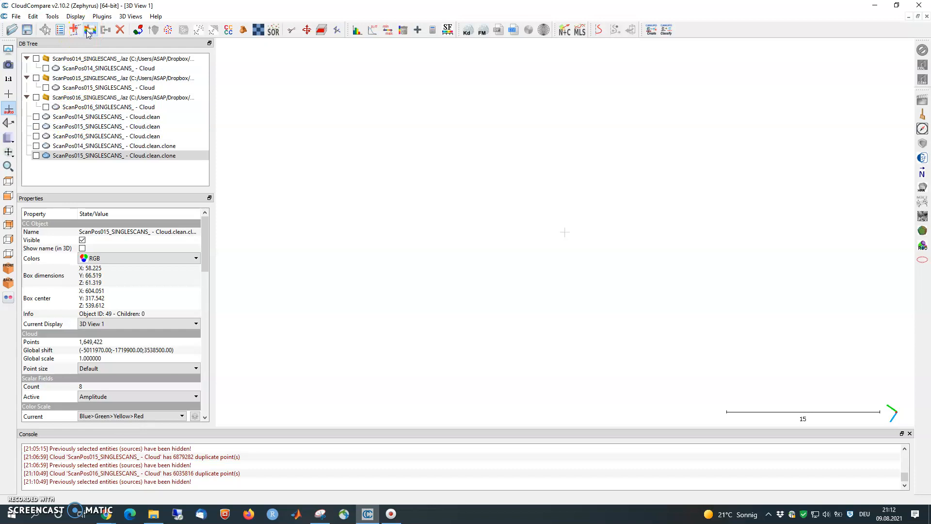
click(72, 137)
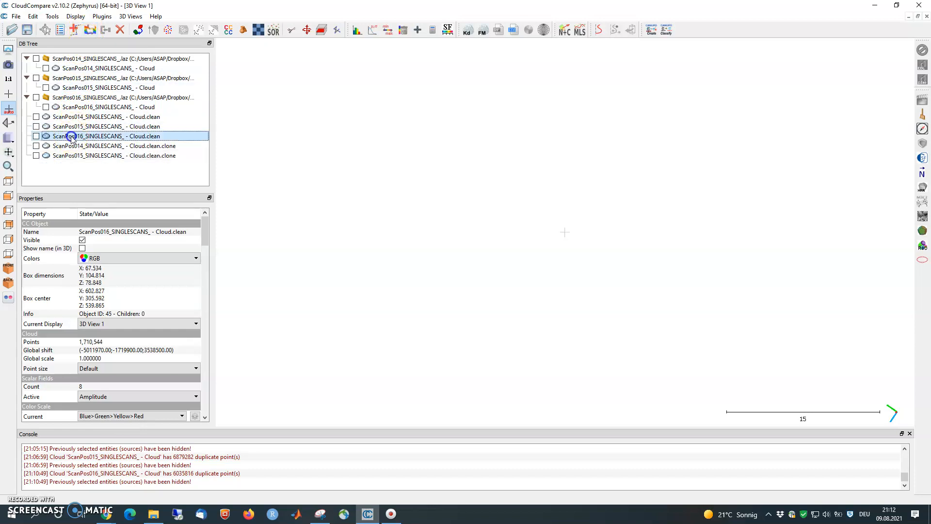
click(92, 30)
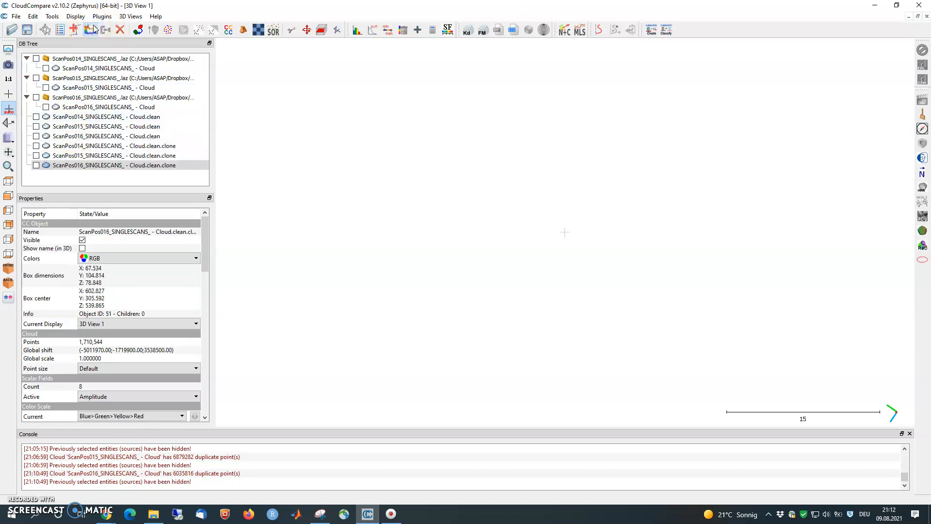
- Show the clones of the cleaned ScanPos014, ScanPos015 and ScanPos016 clouds in the 3D view
click(87, 147)
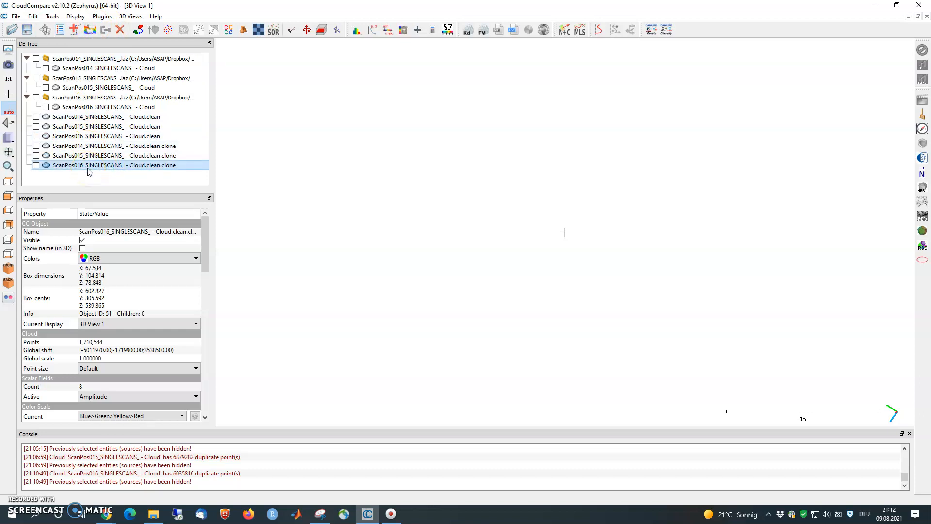
click(36, 146)
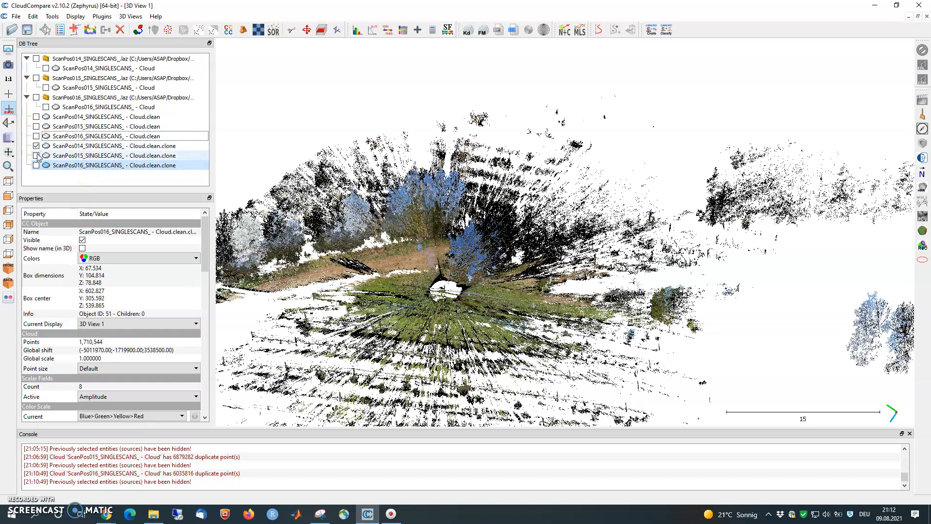
click(36, 155)
click(36, 165)
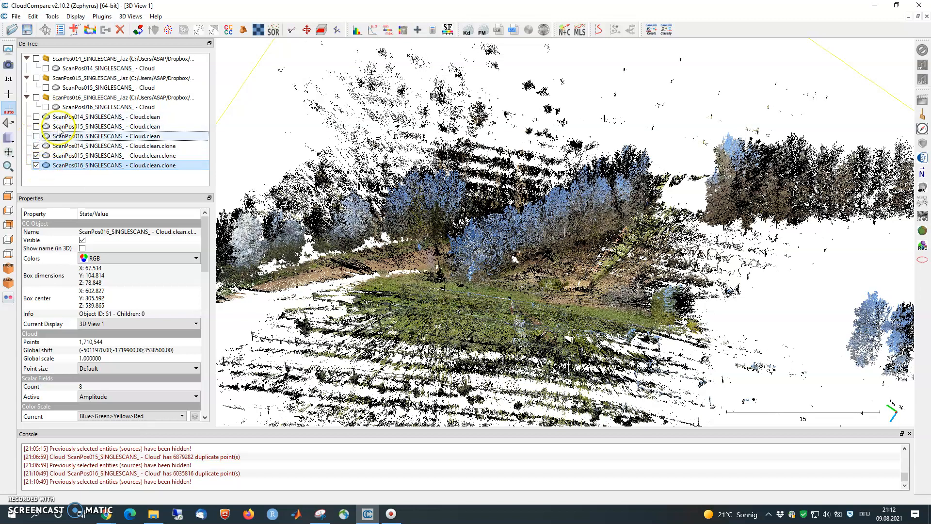
- Merge the three cloned clouds into one and generate a scalar field with the original cloud index
click(82, 145)
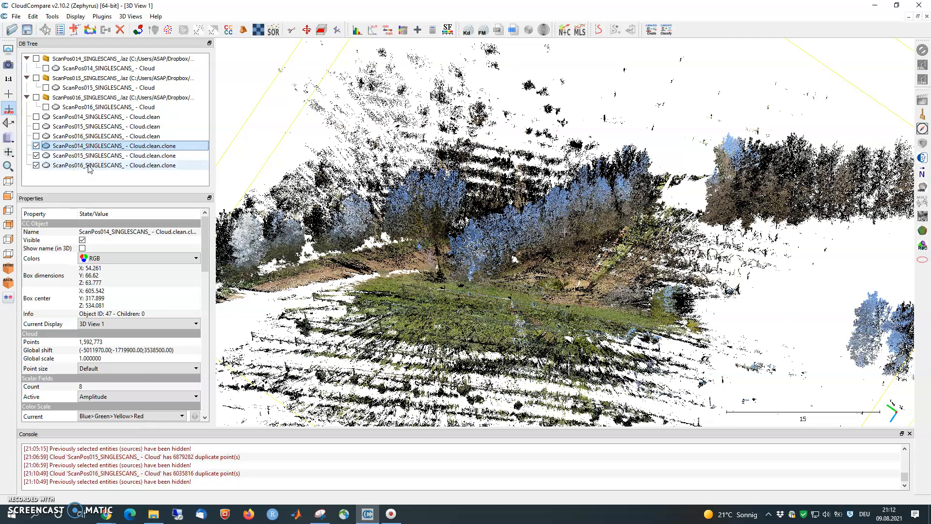
shift+click(89, 166)
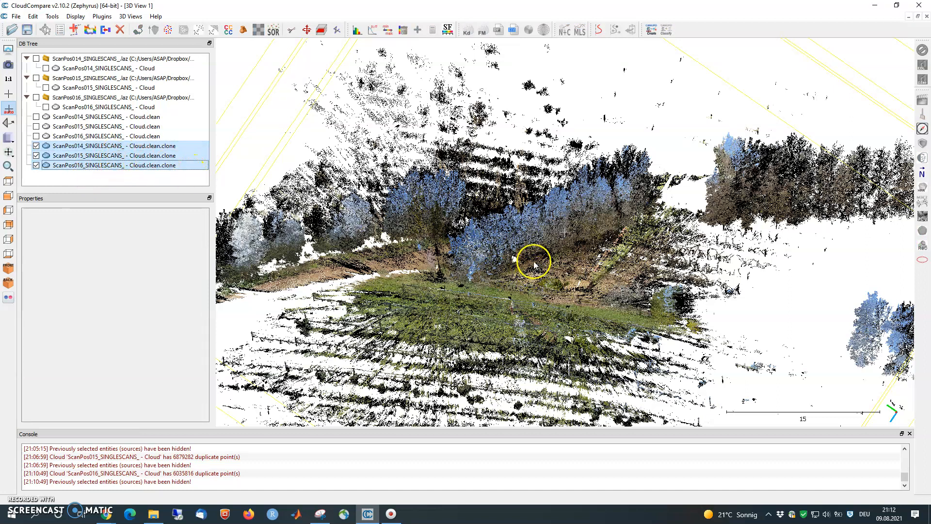
click(105, 30)
drag(463, 233, 453, 129)
click(507, 168)
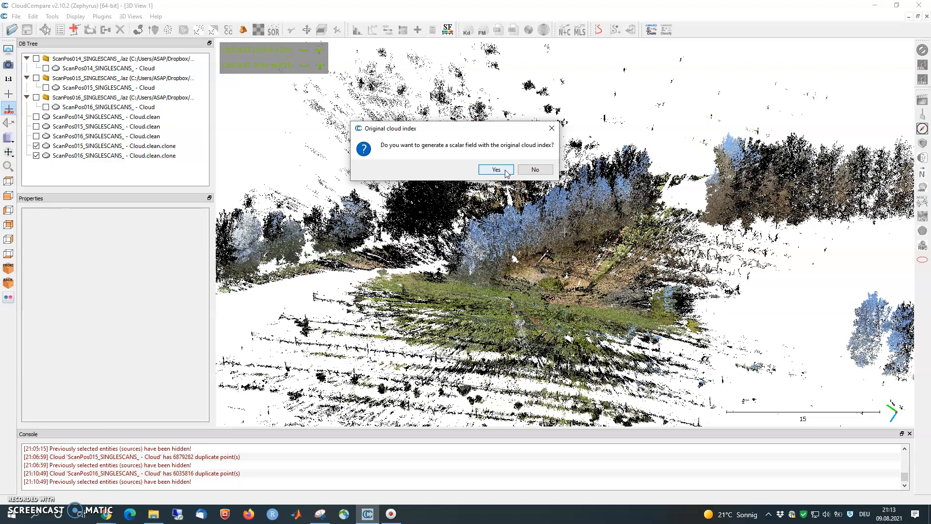
click(496, 169)
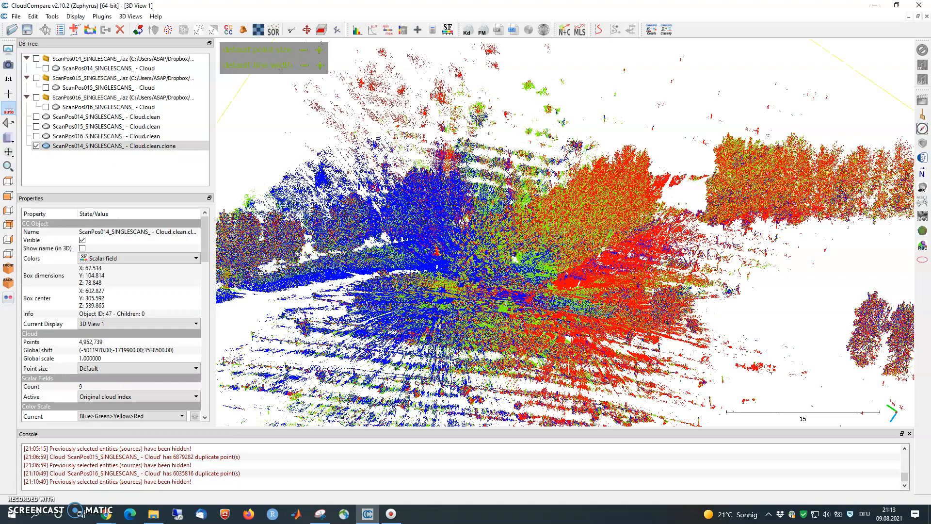
- Examine the merged cloud coloured by original cloud index from several angles, and check its scalar field display parameters
mouse_move(582, 307)
mouse_down()
mouse_move(569, 261)
mouse_move(529, 290)
mouse_up()
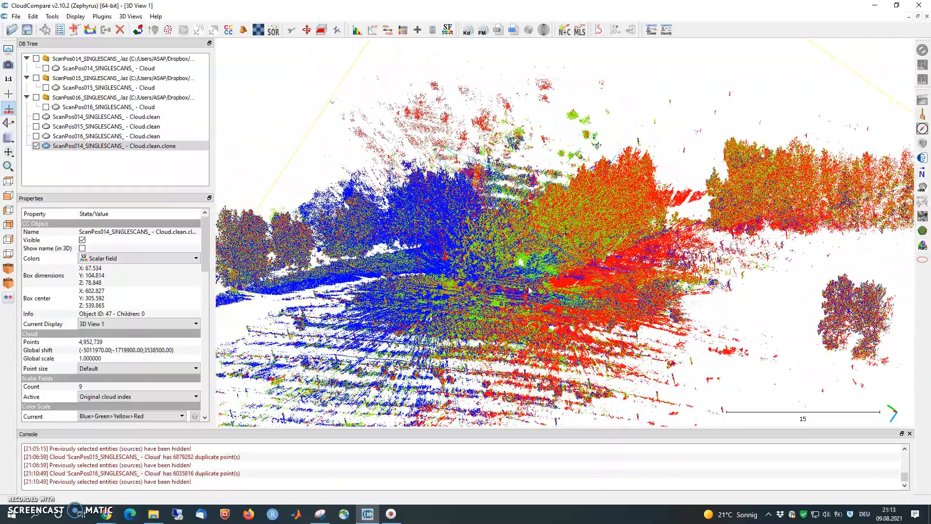
click(503, 290)
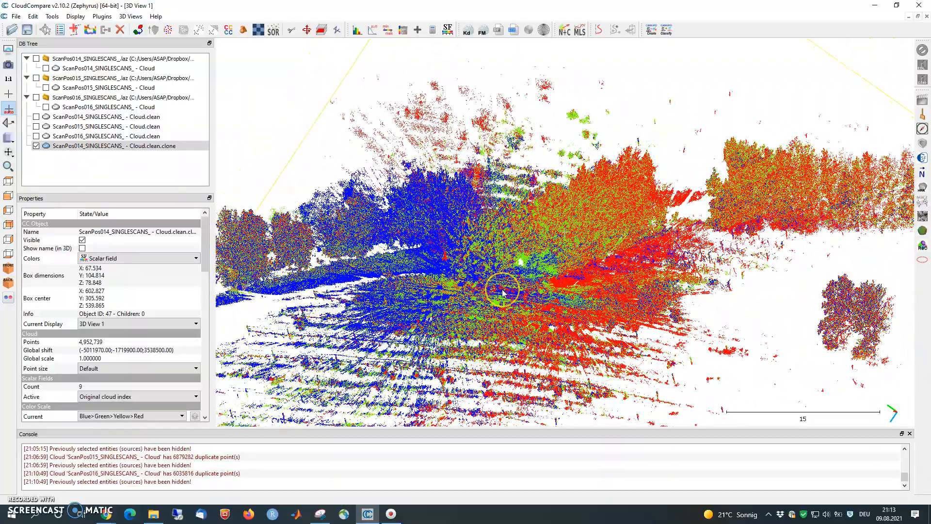
click(477, 266)
click(457, 226)
click(547, 257)
click(543, 255)
drag(560, 237, 573, 233)
click(587, 282)
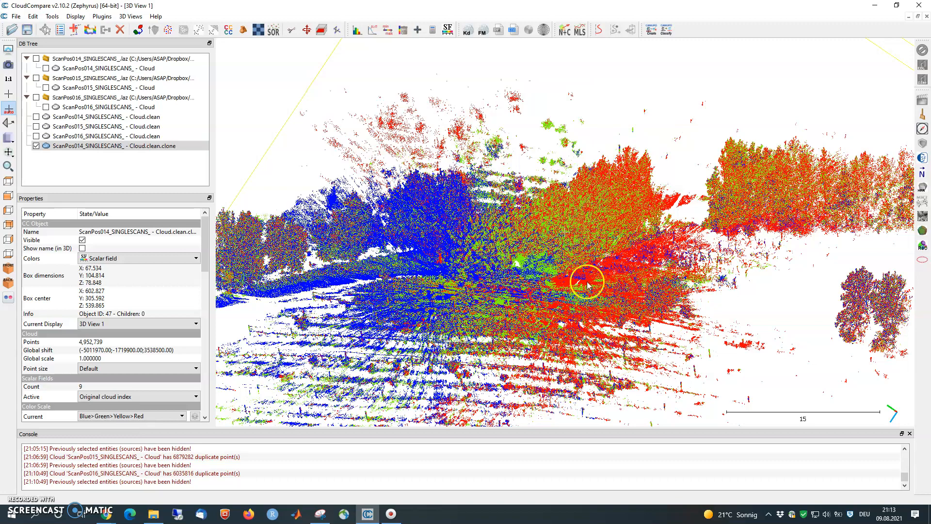
drag(587, 282, 646, 332)
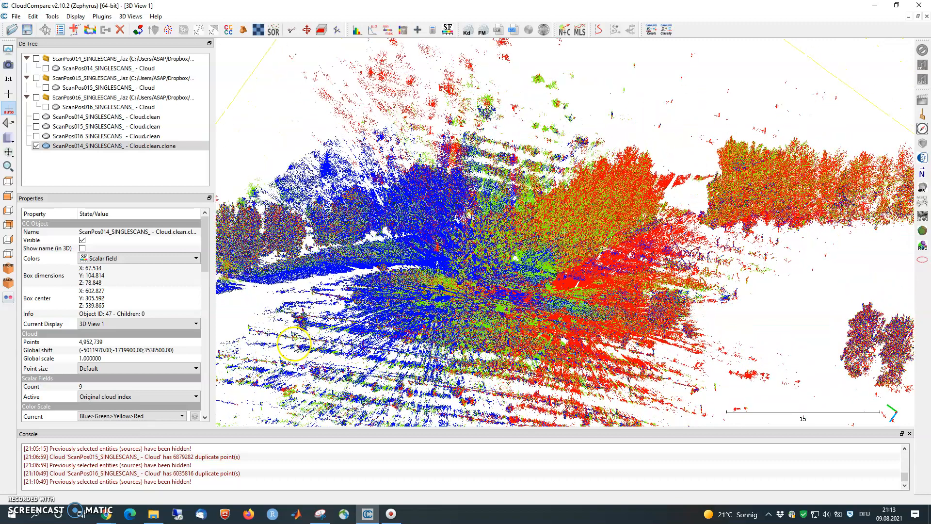
drag(205, 247, 209, 351)
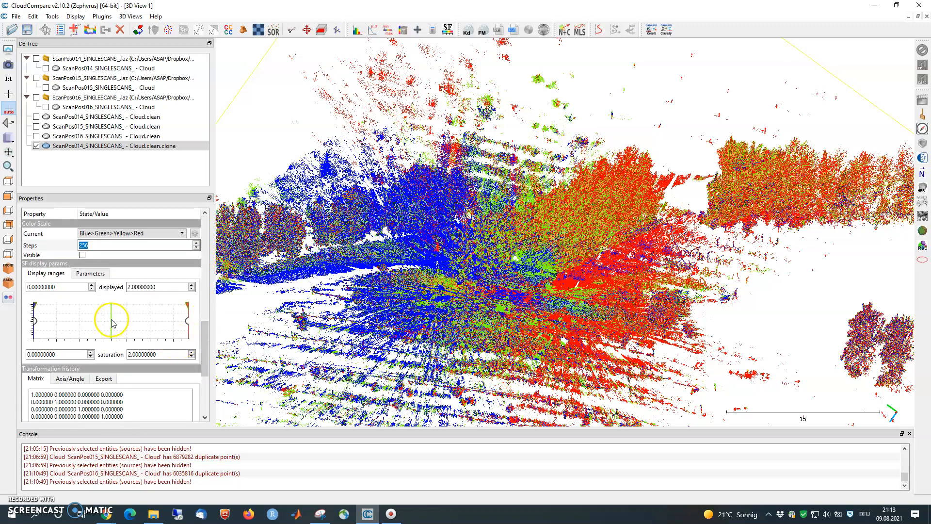
drag(207, 333, 209, 226)
drag(488, 357, 484, 338)
- Rename the merged cloud as MultipleScans_Windbreak_
click(86, 145)
right_click(86, 147)
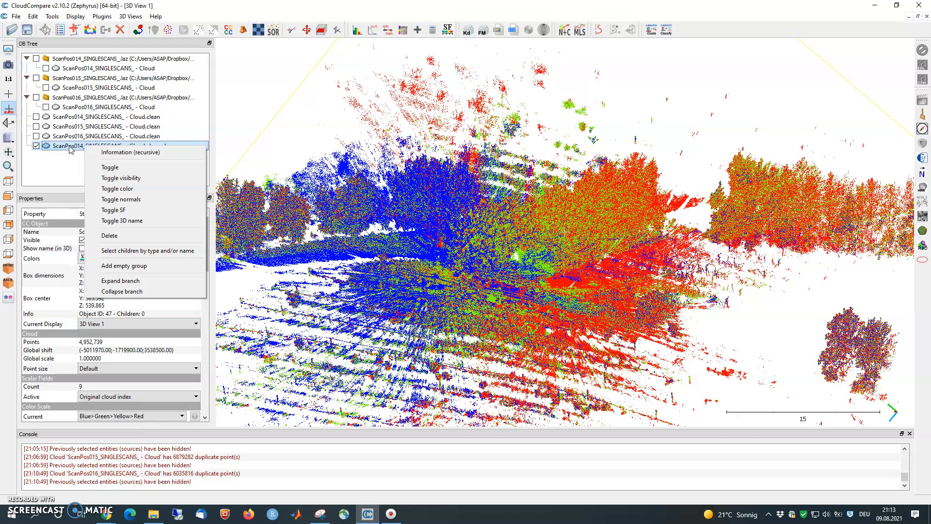
click(69, 149)
double_click(69, 147)
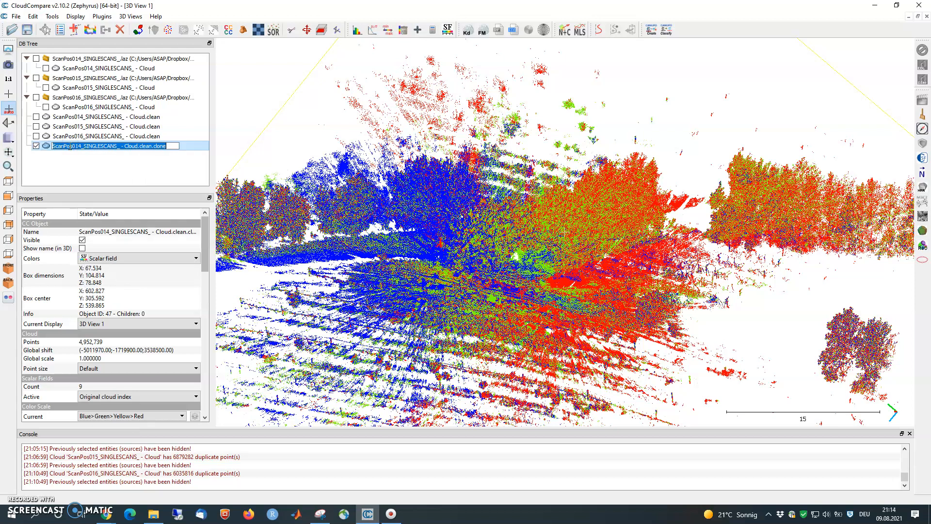
key(BackSpace)
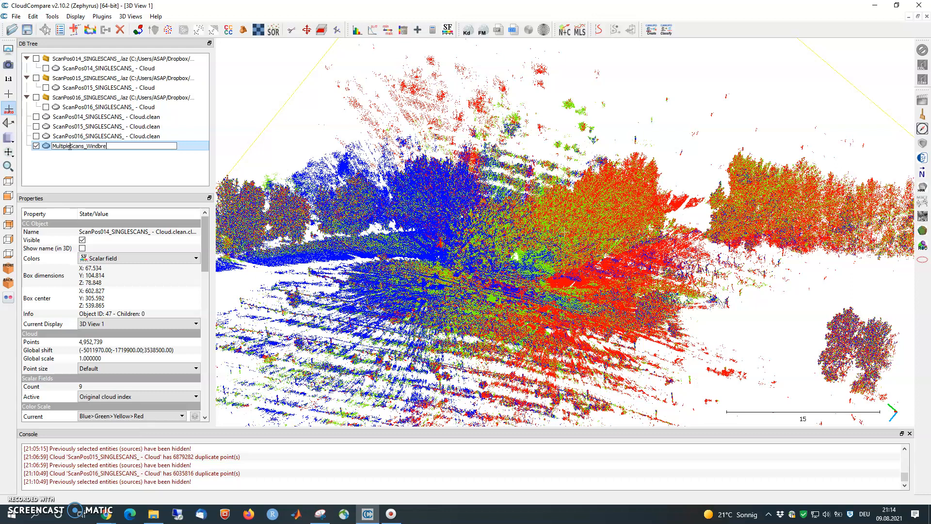
key(Return)
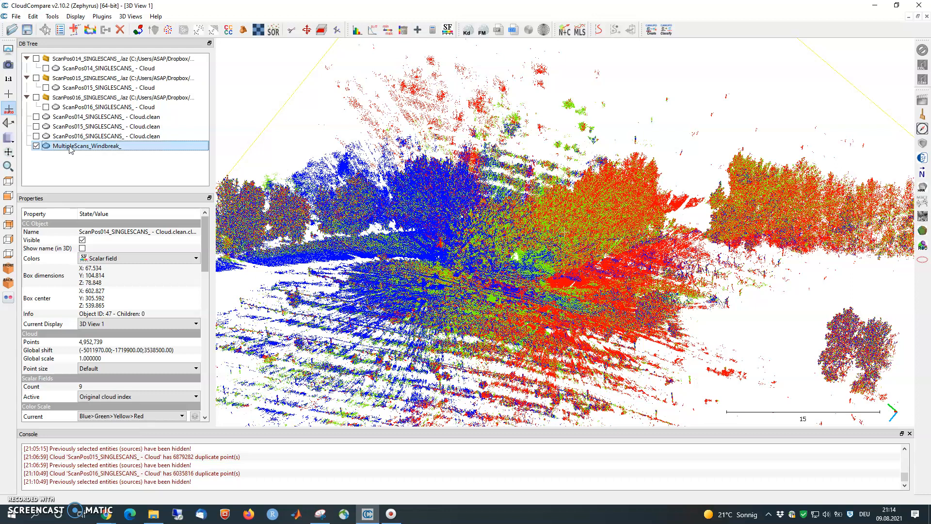
- Set the colour display of the MultipleScans_Windbreak_ cloud to RGB and view its whole extent
click(118, 258)
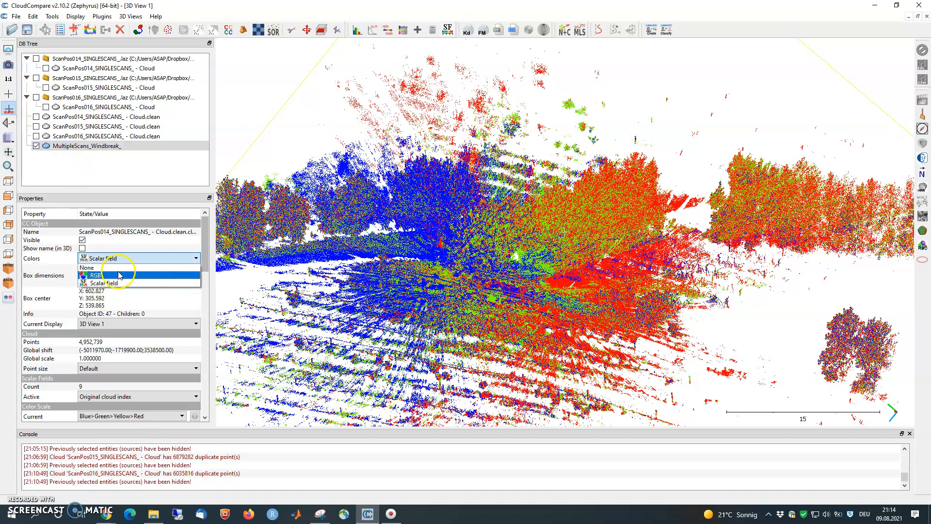
click(118, 274)
mouse_move(532, 302)
mouse_down()
mouse_move(526, 315)
mouse_move(532, 325)
mouse_move(538, 319)
mouse_up()
scroll(537, 319, down, 4)
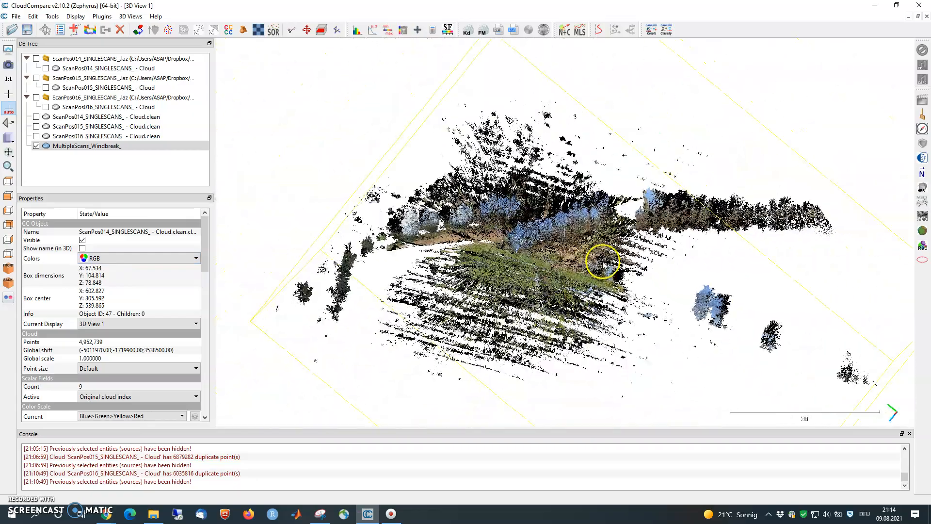
right_drag(594, 259, 563, 248)
drag(562, 249, 498, 254)
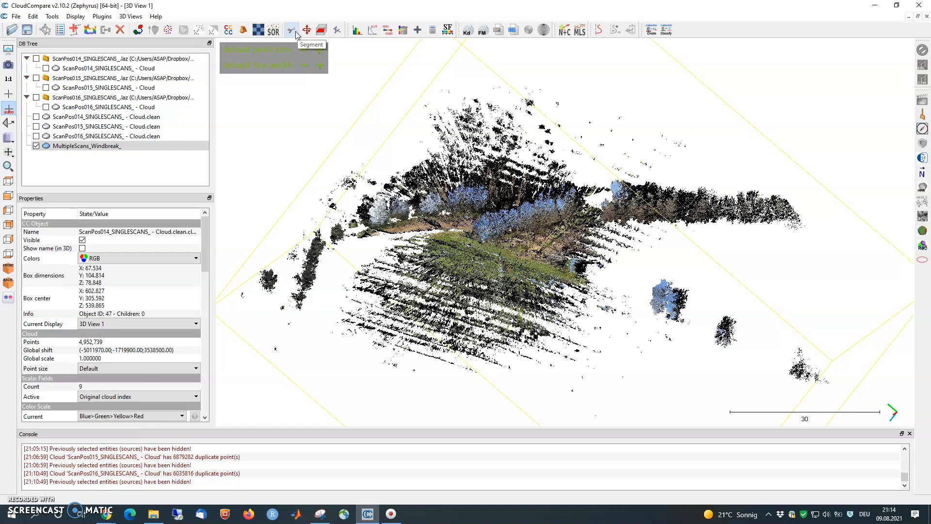
- Start segmenting the MultipleScans_Windbreak_ cloud with polygonal selection and try out an outline near the centre of the trees
click(291, 31)
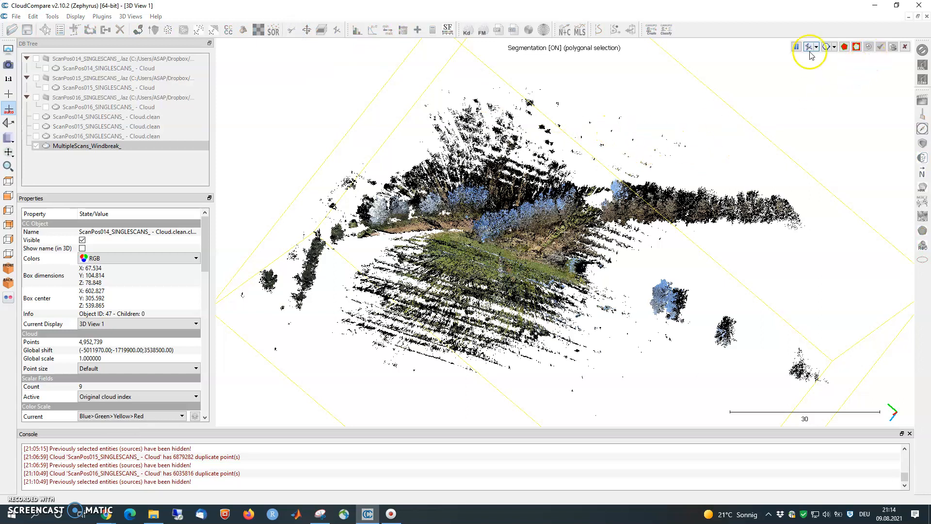
right_click(546, 271)
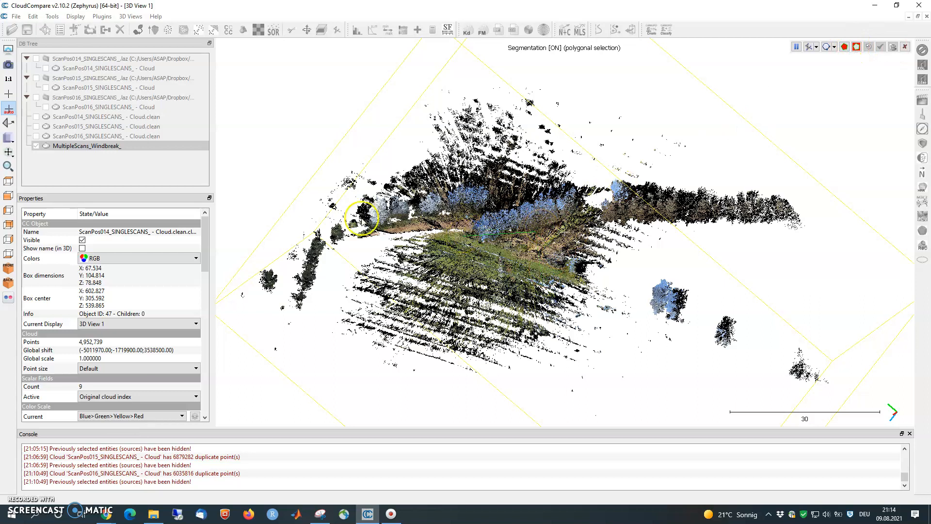
right_click(523, 235)
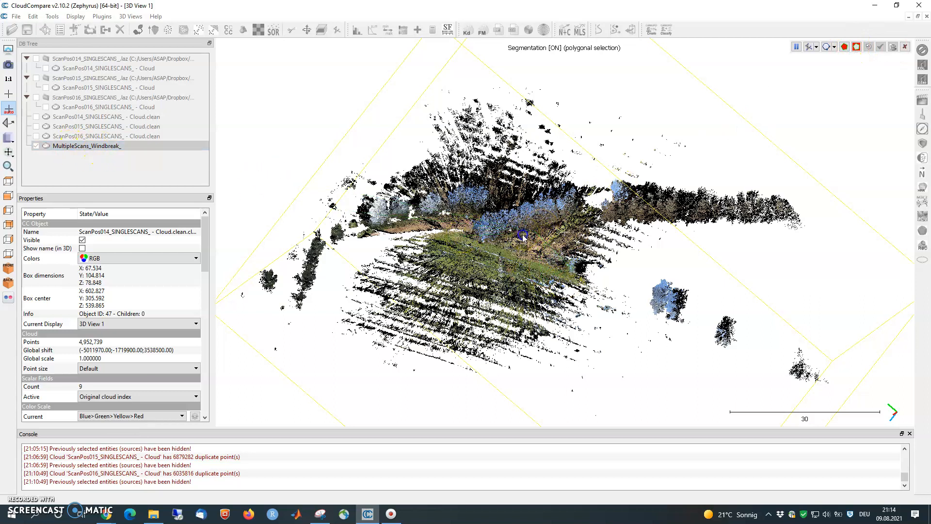
click(544, 249)
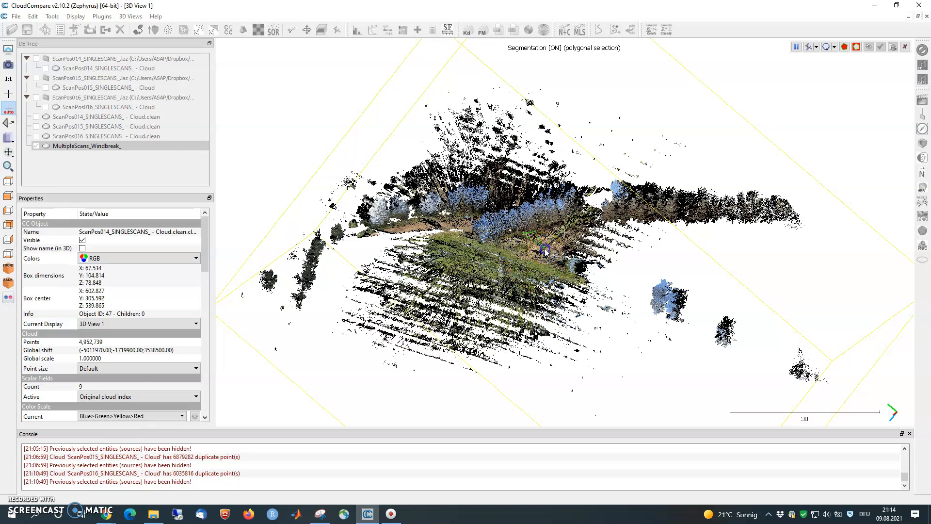
click(539, 289)
- Outline the central windbreak tree row and the green slope in front of it with a closed polygon, seen obliquely from above
click(796, 47)
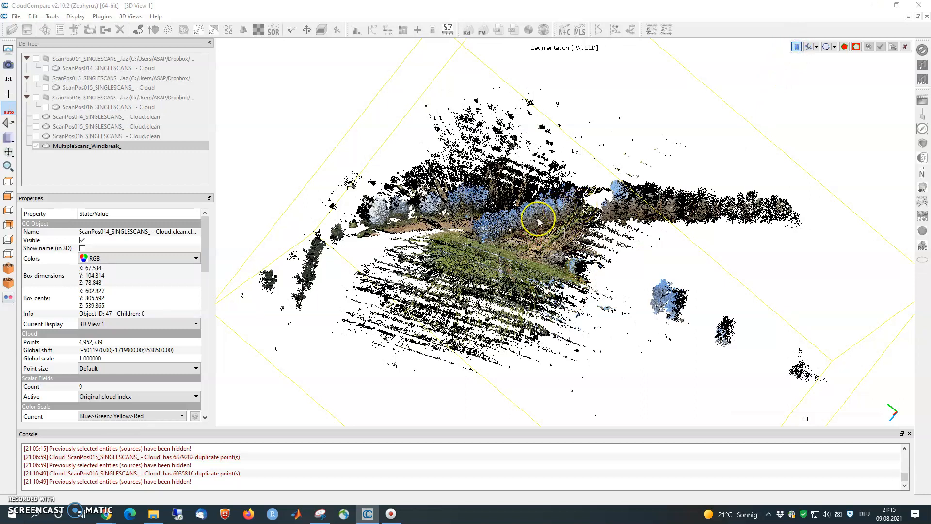
mouse_move(541, 269)
mouse_down()
mouse_move(533, 295)
mouse_move(537, 270)
mouse_up()
scroll(534, 234, up, 5)
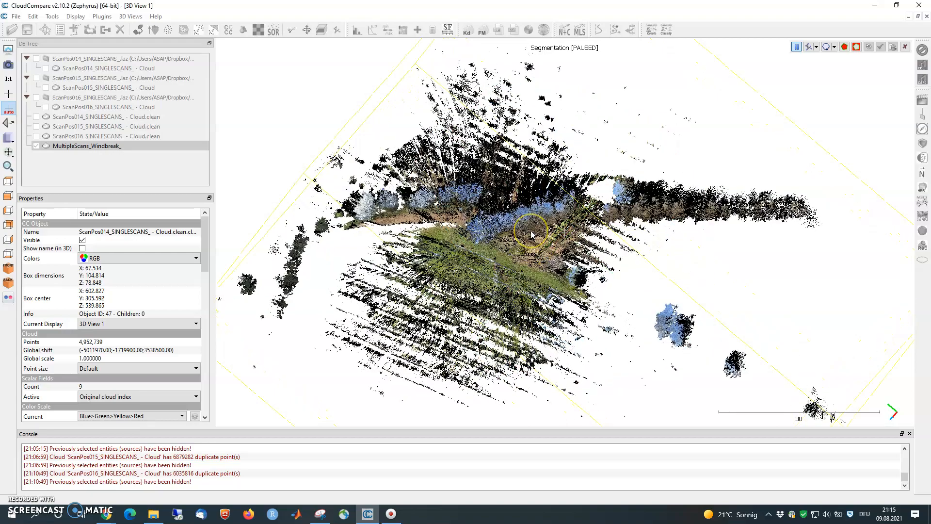
scroll(491, 241, up, 2)
scroll(485, 228, up, 2)
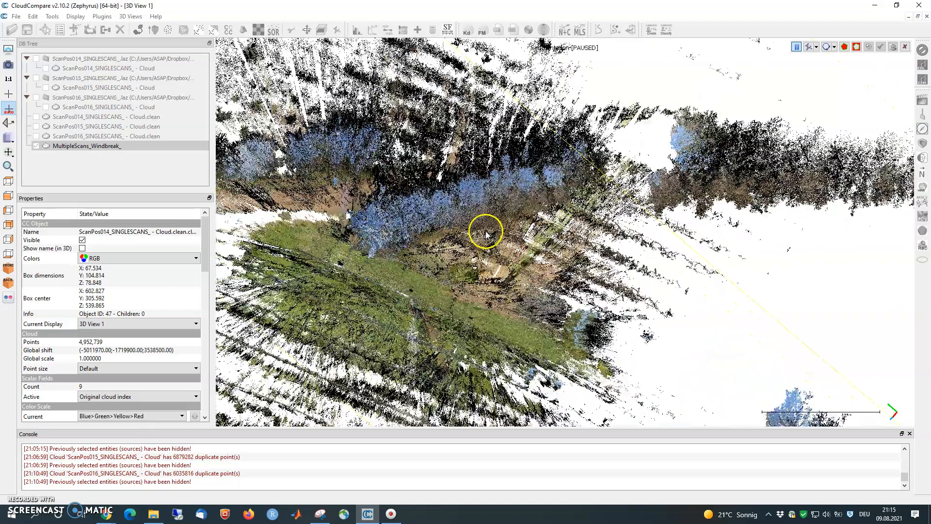
drag(598, 236, 586, 279)
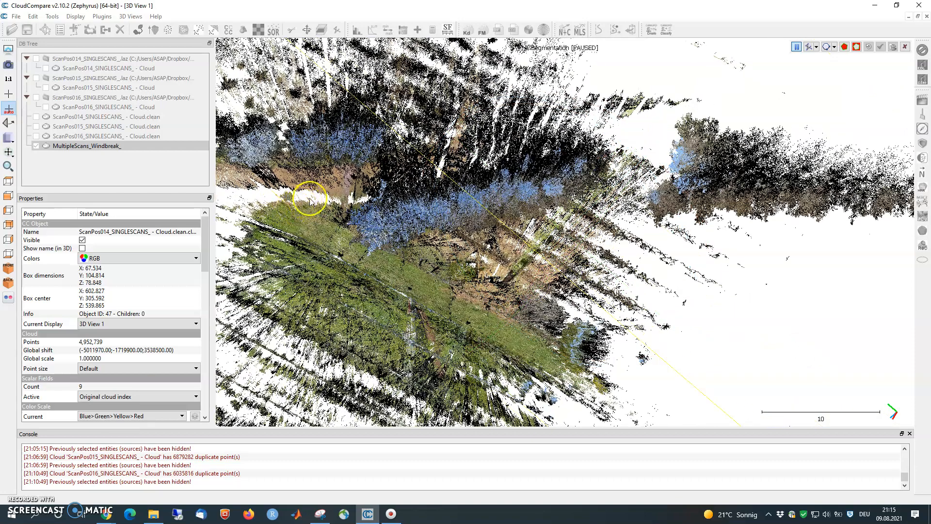
key(space)
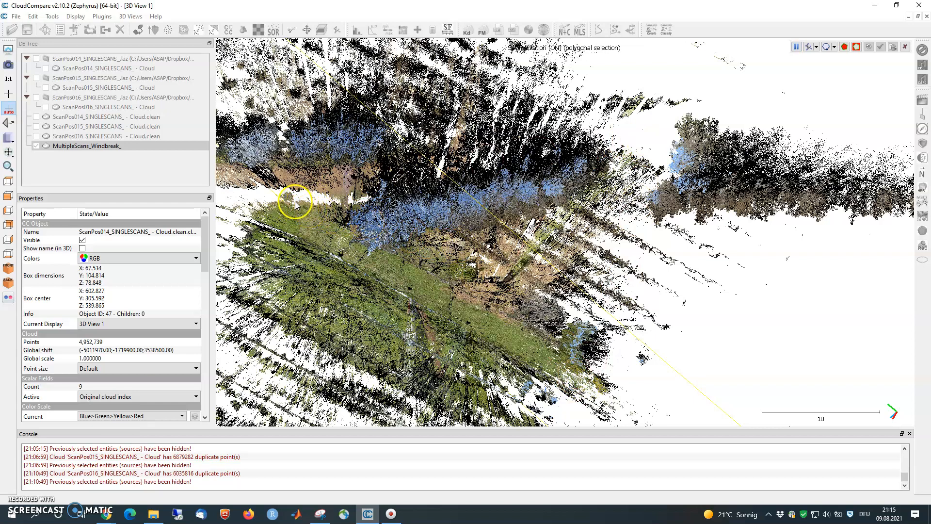
click(797, 47)
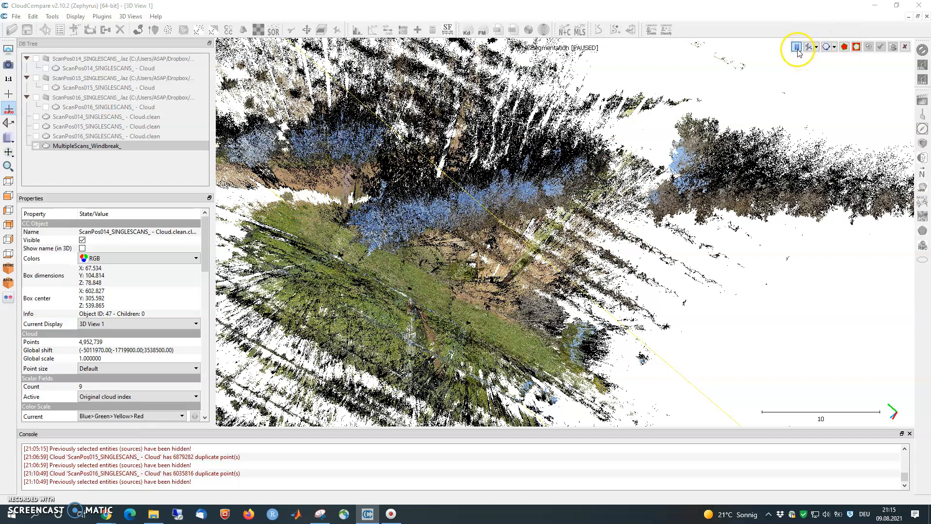
click(796, 47)
click(309, 189)
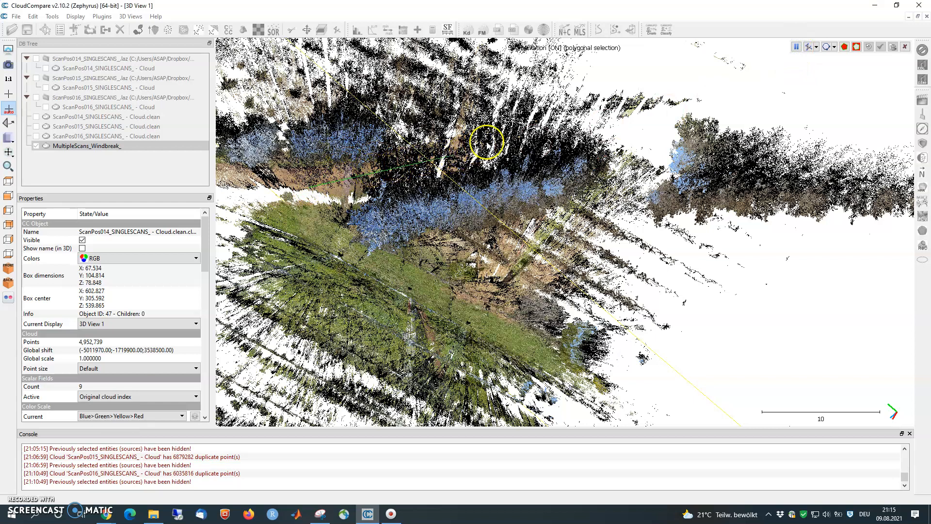
click(543, 131)
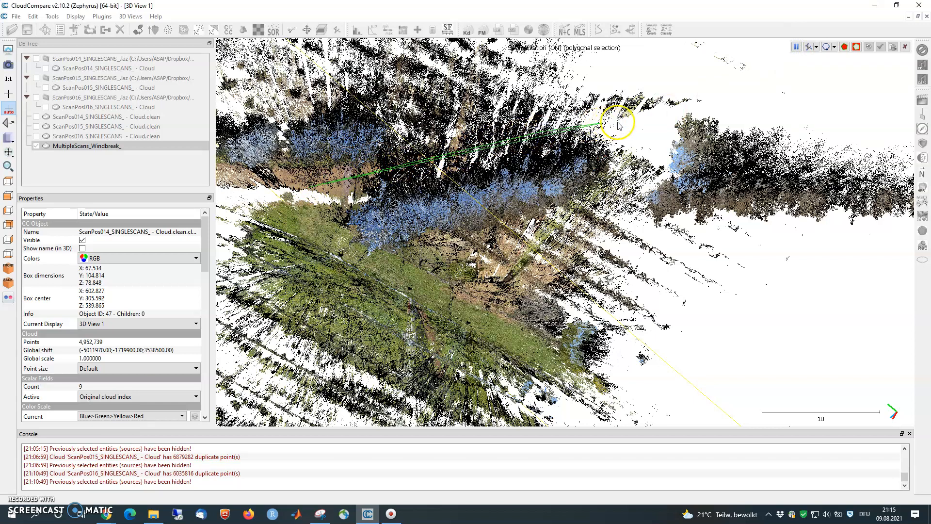
click(639, 141)
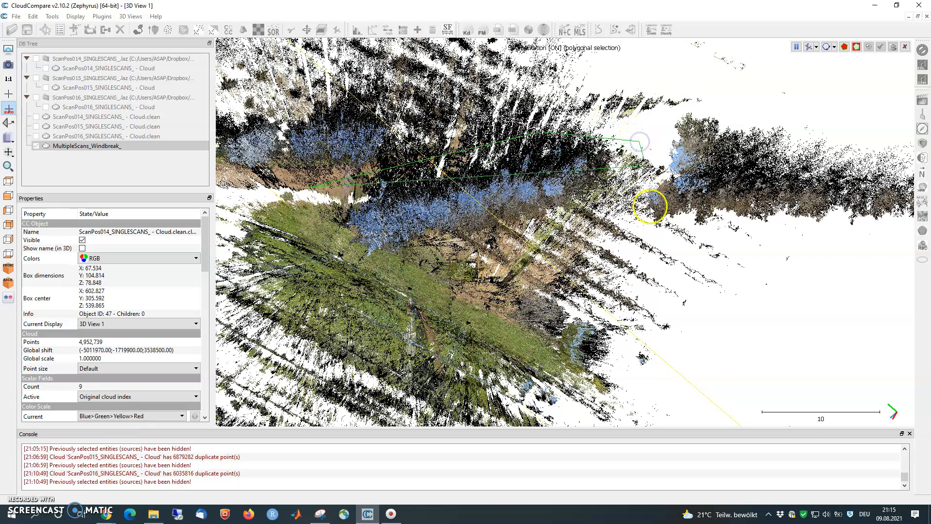
click(666, 297)
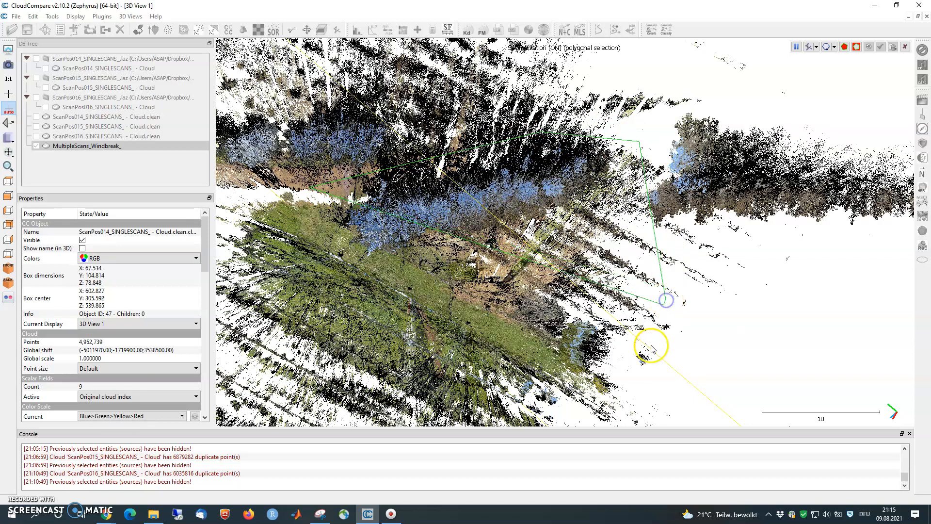
click(620, 385)
click(402, 392)
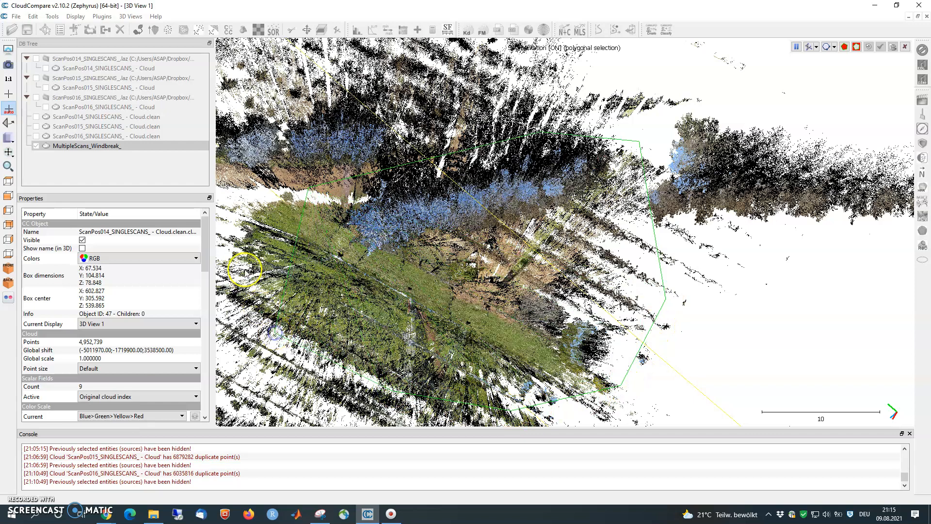
click(235, 252)
click(240, 193)
click(266, 182)
right_click(279, 187)
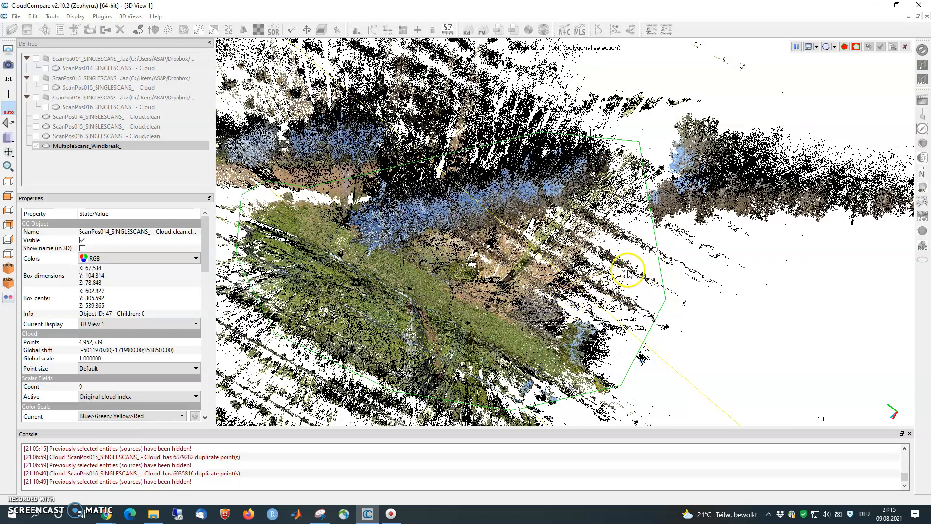
- Keep only the points inside the outline and confirm the segmentation
click(844, 47)
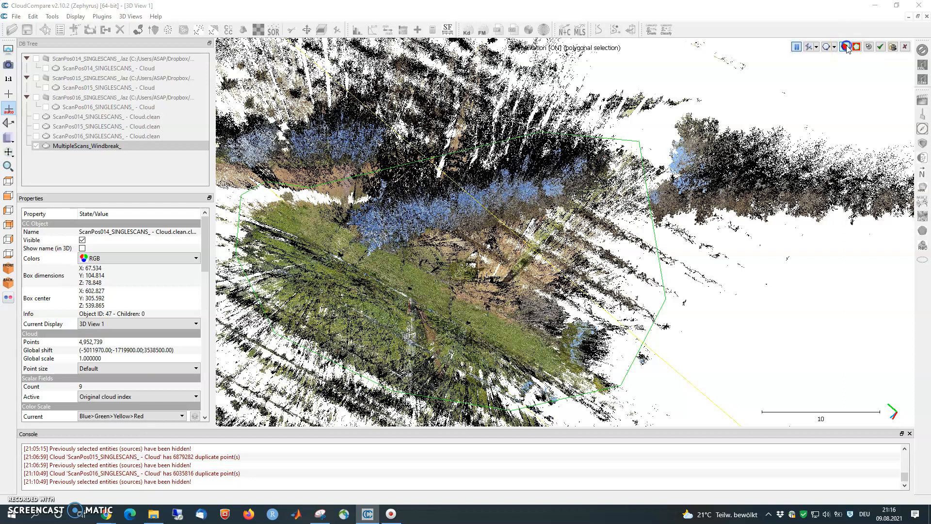
drag(541, 333, 520, 194)
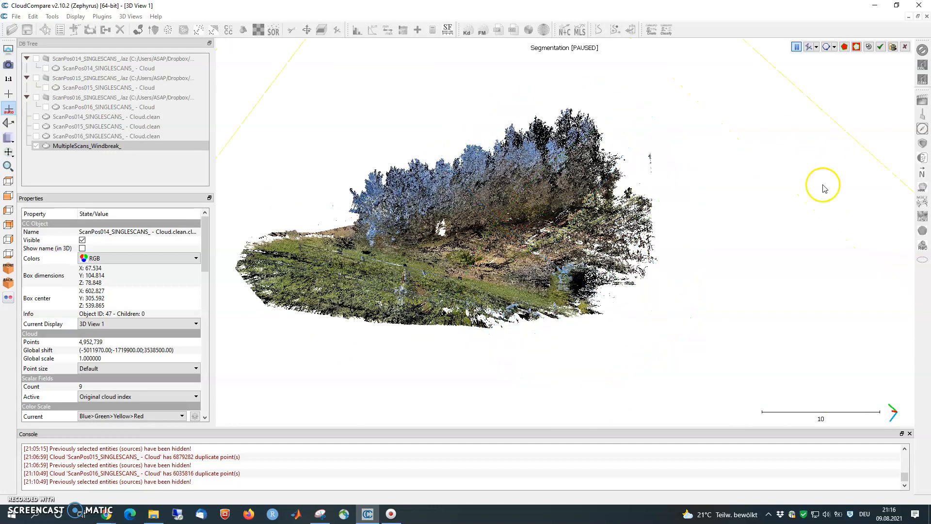
click(881, 47)
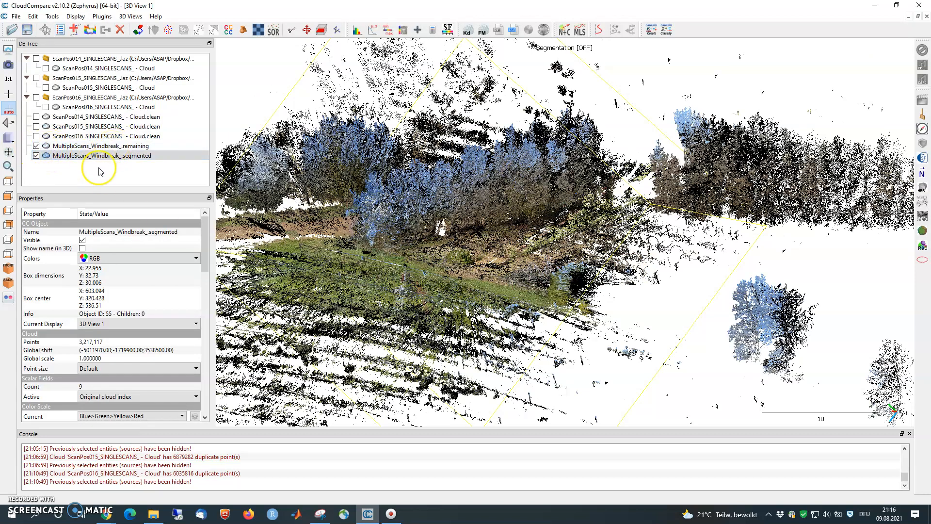
- Hide the MultipleScans_Windbreak_.remaining cloud and examine the segmented trees from several angles
click(35, 146)
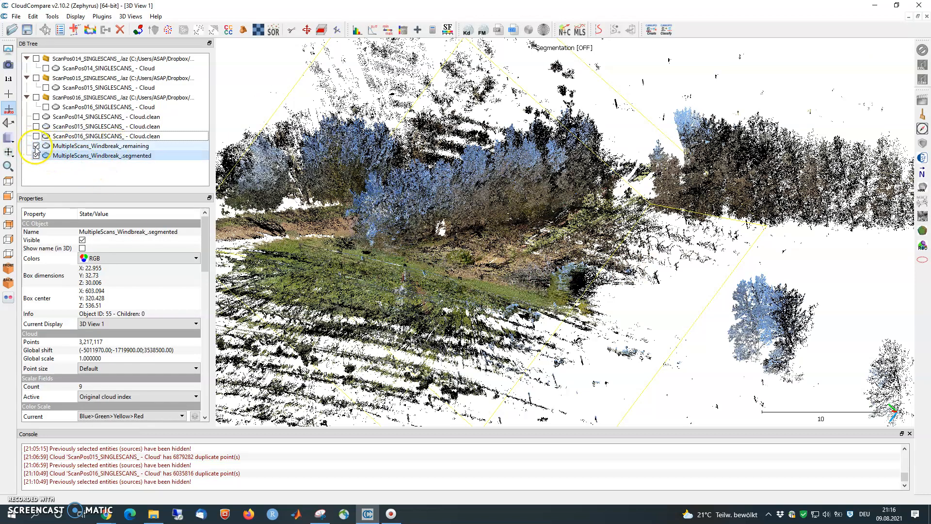
drag(528, 226, 660, 295)
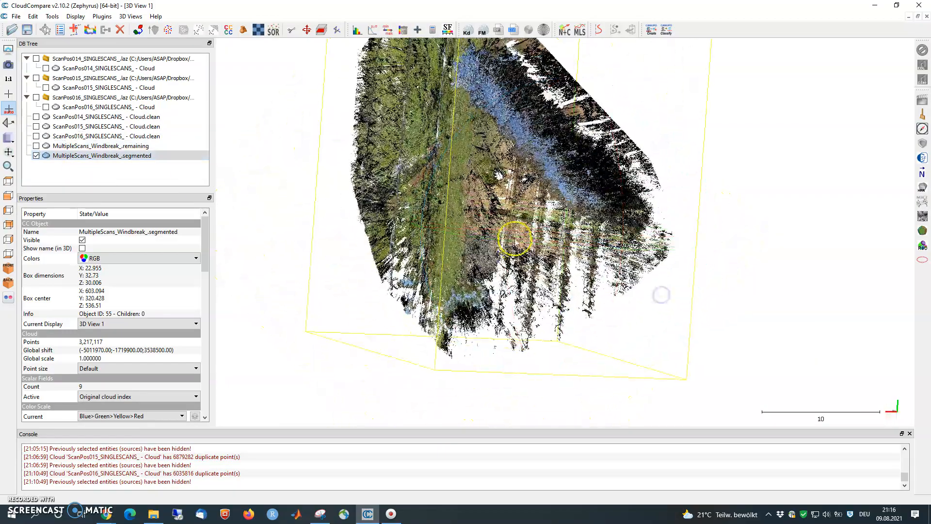
scroll(524, 249, up, 10)
scroll(477, 311, down, 5)
drag(477, 310, 464, 145)
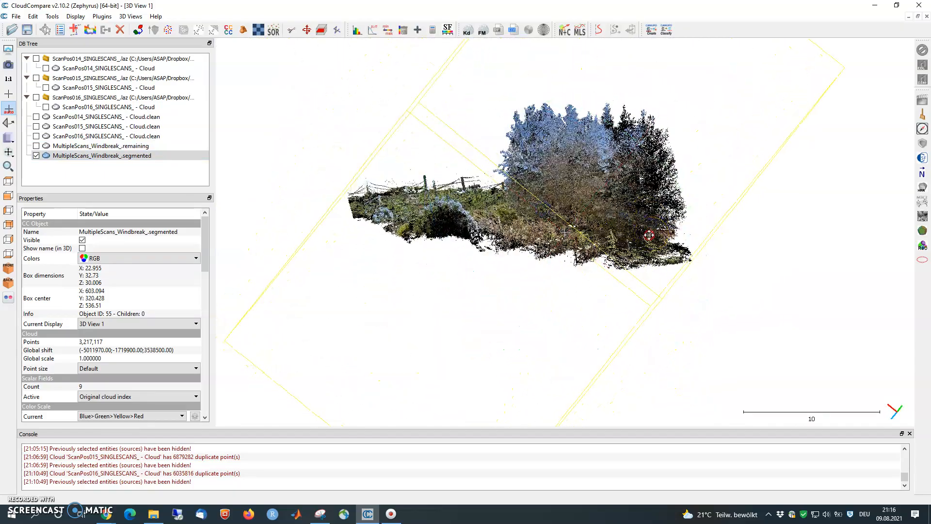
drag(601, 219, 602, 347)
scroll(527, 230, down, 3)
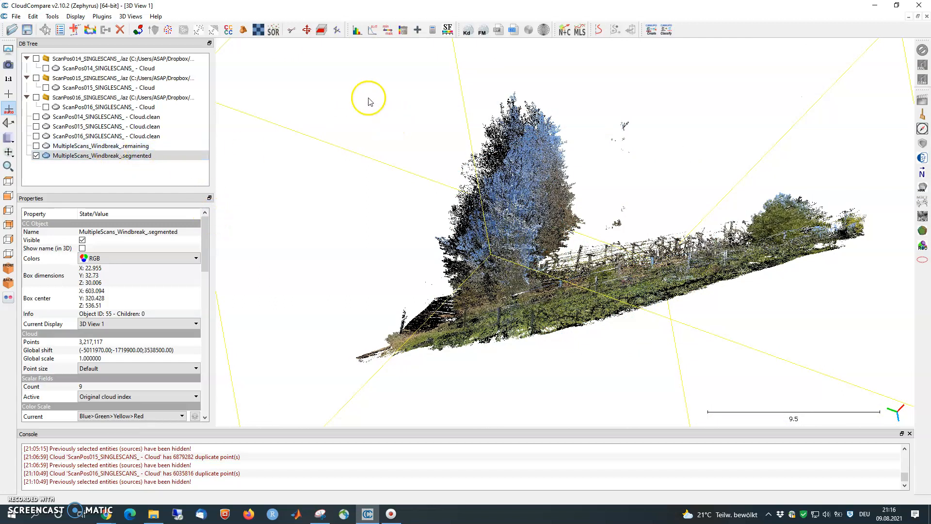
- Start segmenting the MultipleScans_Windbreak_.segmented cloud and cut away the fenced green slope and bushes beside the trees with a polygon
click(291, 31)
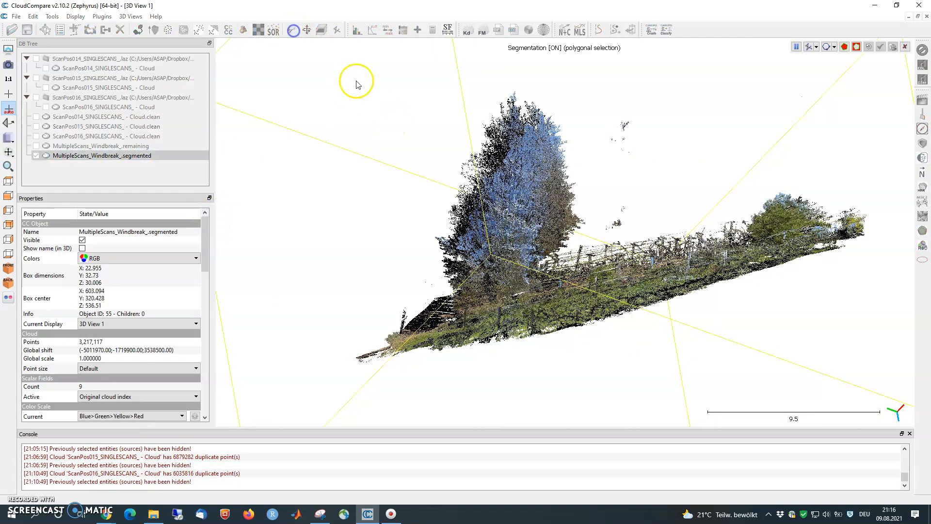
click(532, 342)
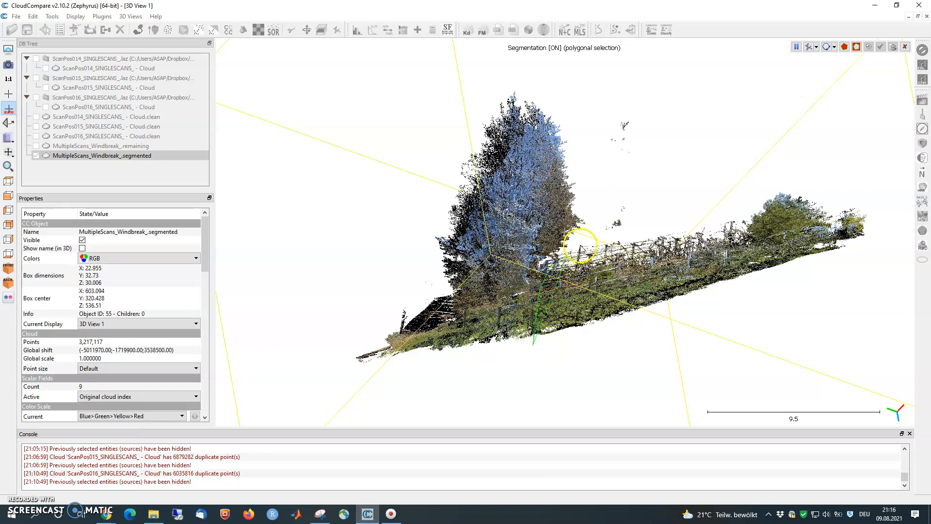
click(618, 203)
click(678, 177)
right_click(712, 173)
click(806, 154)
click(863, 178)
click(879, 220)
click(863, 271)
click(670, 334)
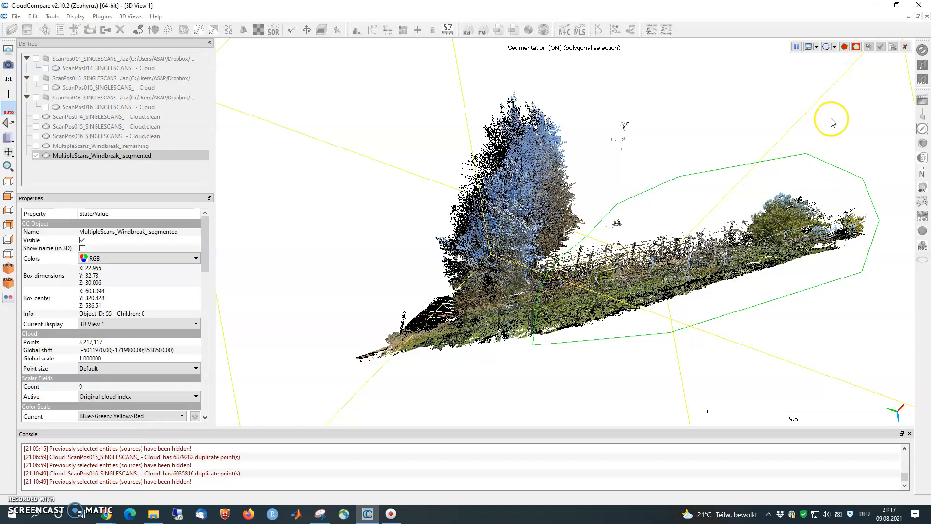
click(857, 47)
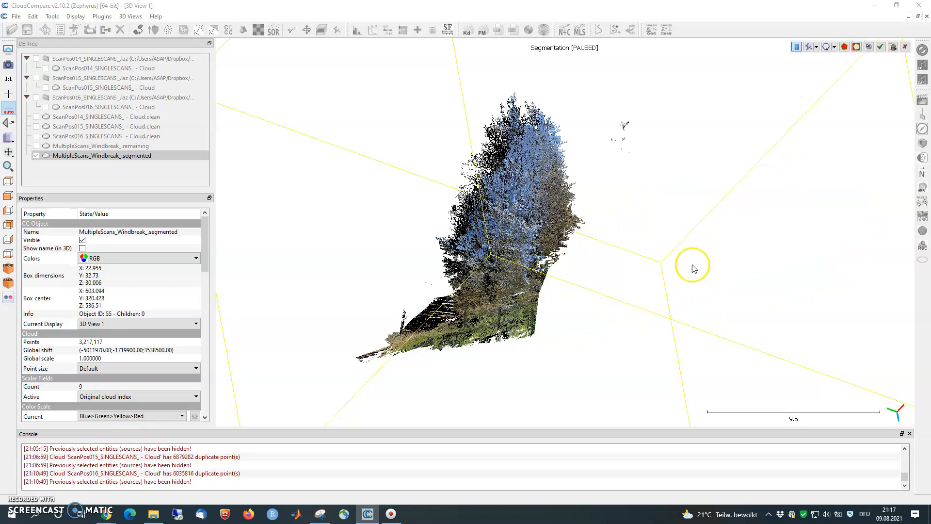
- Outline the stray points floating beside the tree crowns and cut them out of the segmented cloud
drag(562, 269, 543, 265)
key(space)
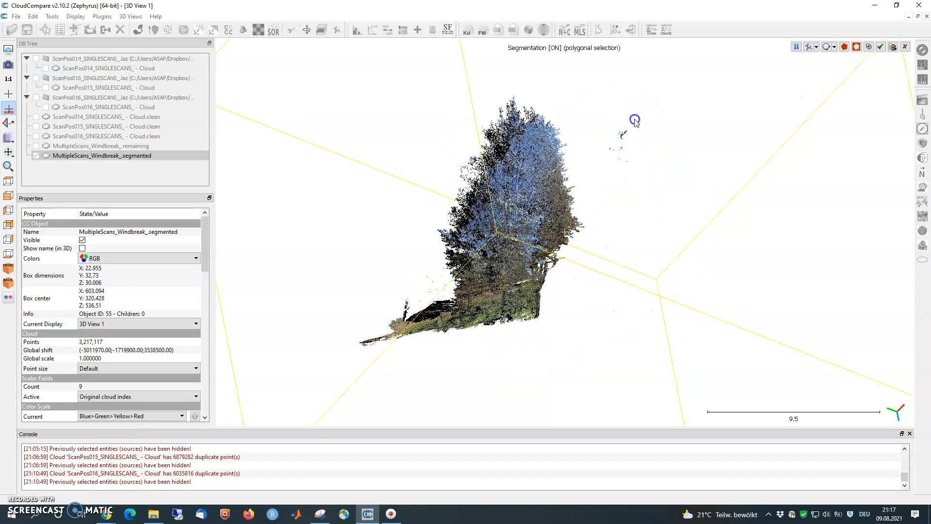
click(596, 167)
click(612, 205)
click(668, 211)
right_click(691, 165)
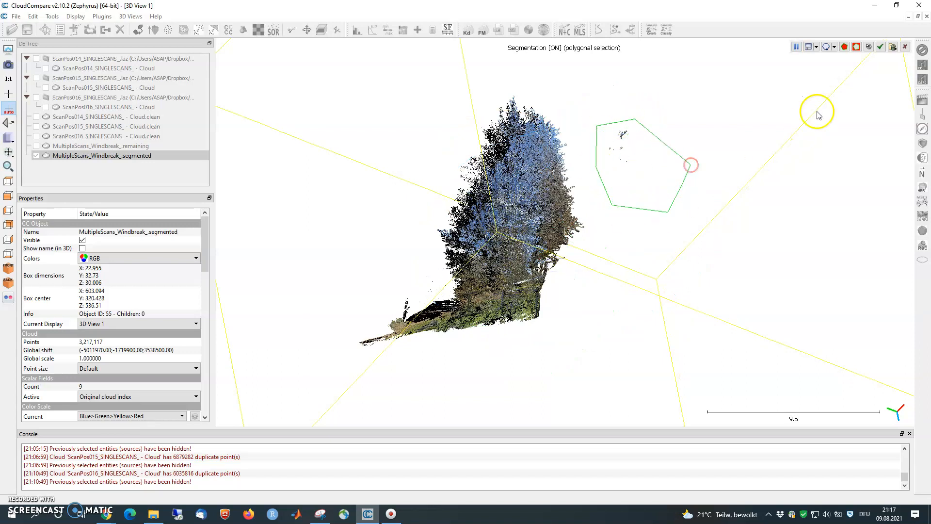
key(space)
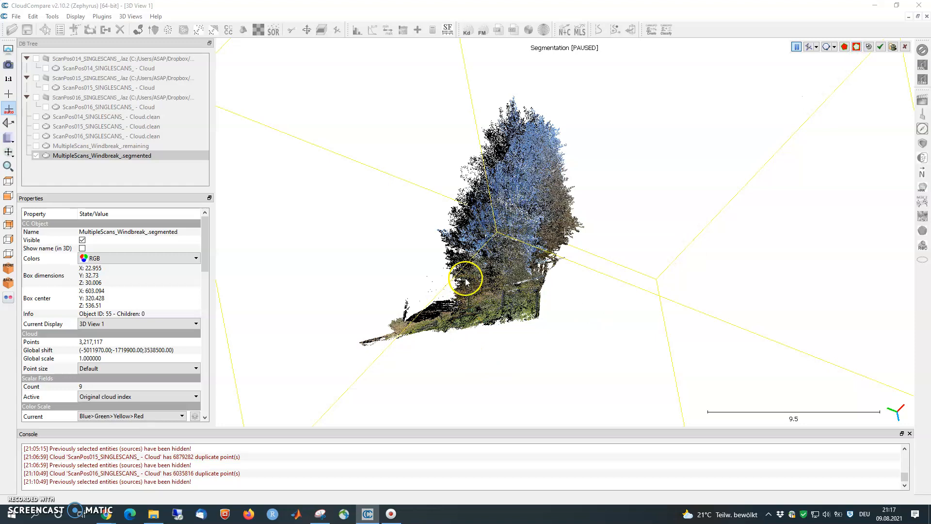
- Outline the ground patch and dark scan streaks protruding behind the tree base and cut them out
drag(465, 280, 542, 259)
scroll(515, 292, up, 5)
mouse_move(528, 306)
mouse_down()
mouse_move(539, 278)
mouse_move(533, 307)
mouse_up()
key(space)
key(space)
click(421, 264)
click(478, 373)
click(458, 392)
click(346, 417)
click(316, 396)
click(289, 335)
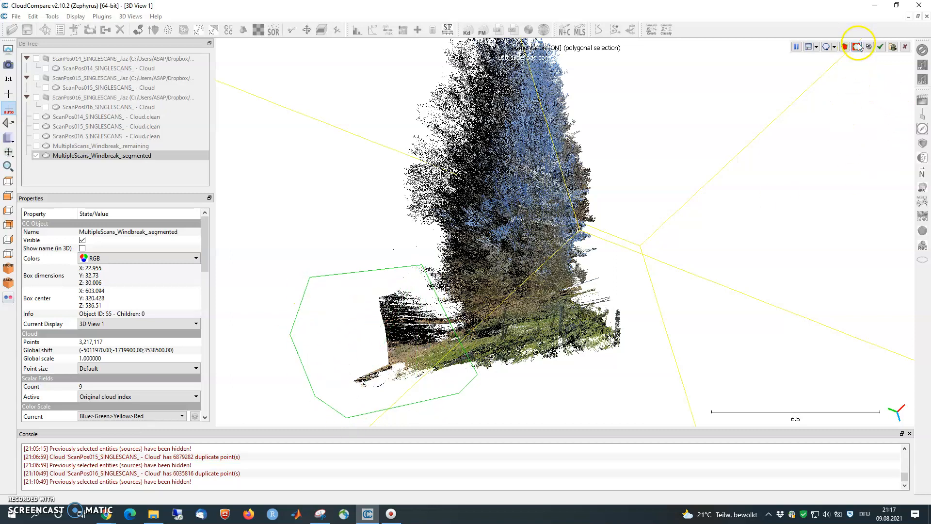
click(858, 46)
- Outline the fenced grass strip extending beyond the blue-tinted end of the tree row and cut it out
drag(603, 312, 432, 254)
drag(503, 266, 499, 246)
key(space)
click(528, 313)
click(435, 318)
click(291, 290)
click(276, 221)
click(298, 209)
right_click(299, 209)
click(867, 44)
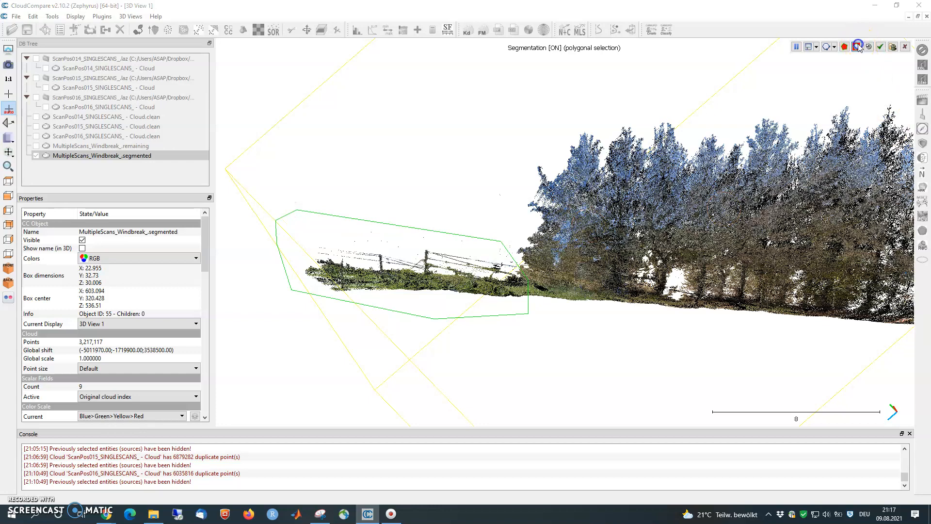
- Cut away the ground patch protruding past the dark end of the tree row and confirm the segmentation
drag(755, 291, 716, 262)
scroll(716, 262, up, 5)
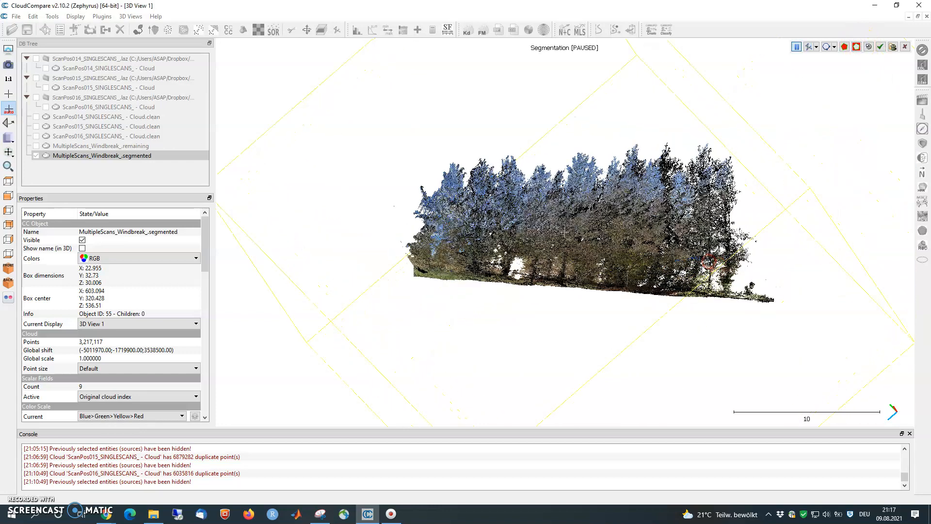
key(space)
click(675, 283)
click(723, 311)
click(879, 47)
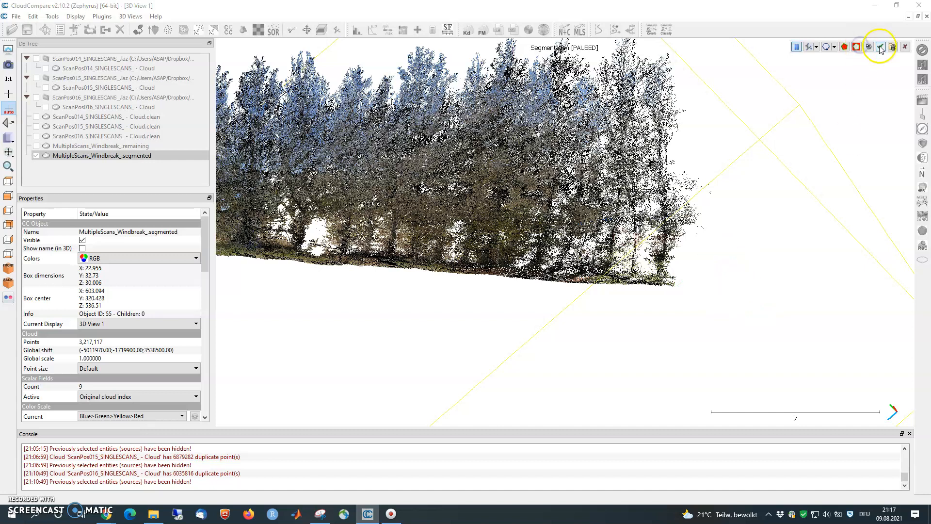
click(880, 48)
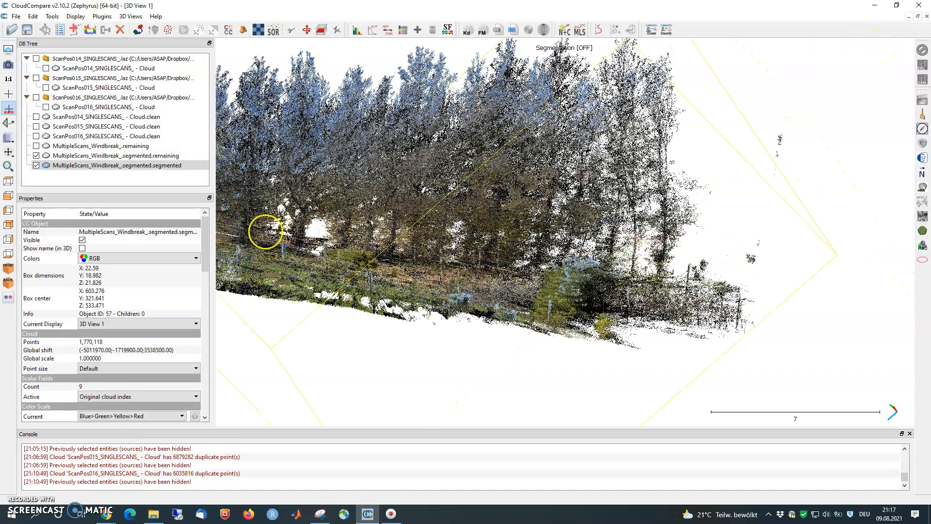
- Rename the MultipleScans_Windbreak_.segmented.segmented cloud as MultipleScans_Windbreak_ and hide the MultipleScans_Windbreak_.segmented.remaining cloud
click(64, 167)
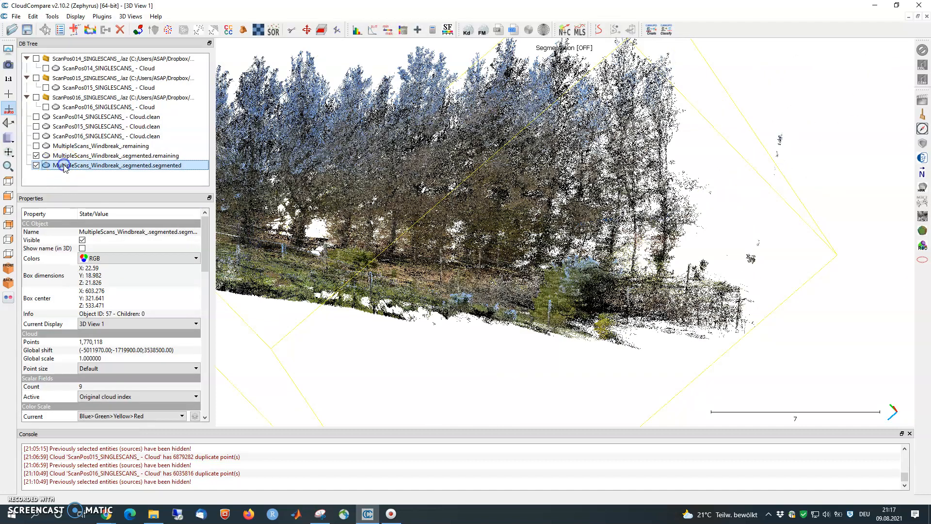
click(123, 167)
click(116, 166)
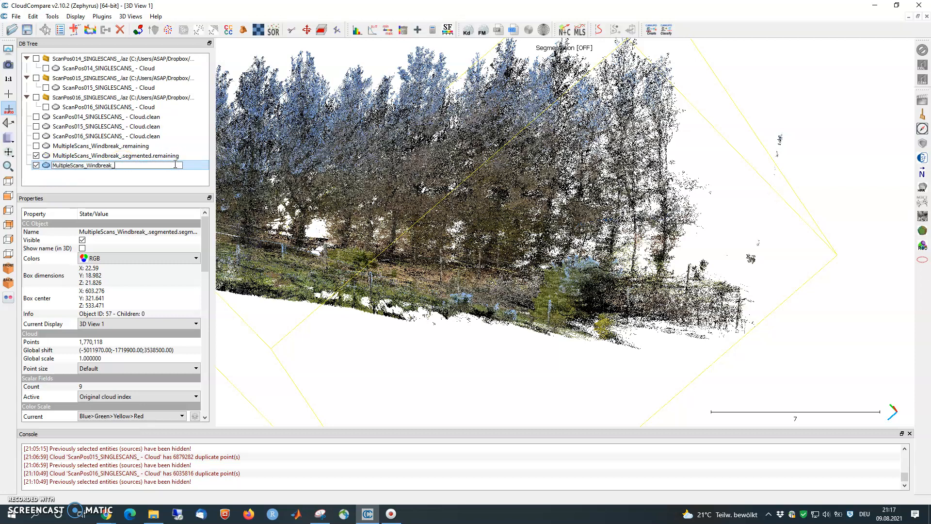
key(Return)
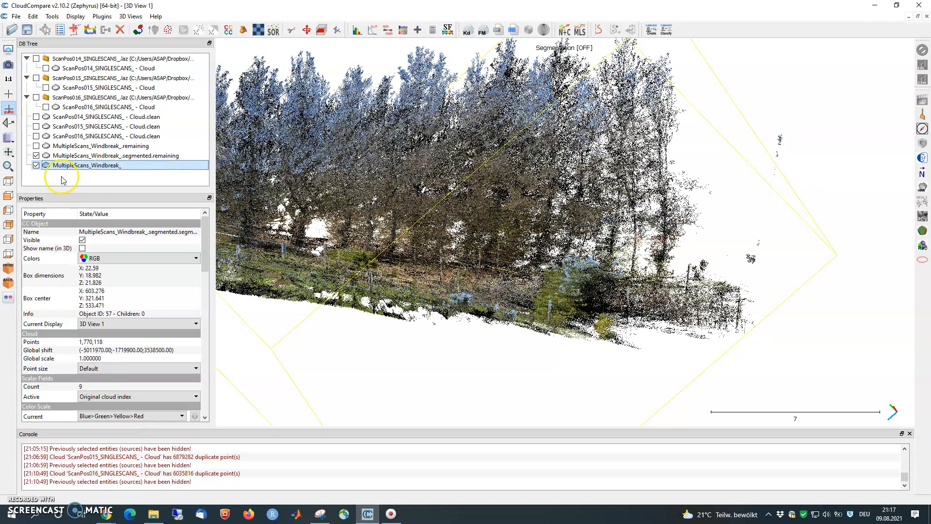
click(36, 155)
drag(523, 213, 486, 226)
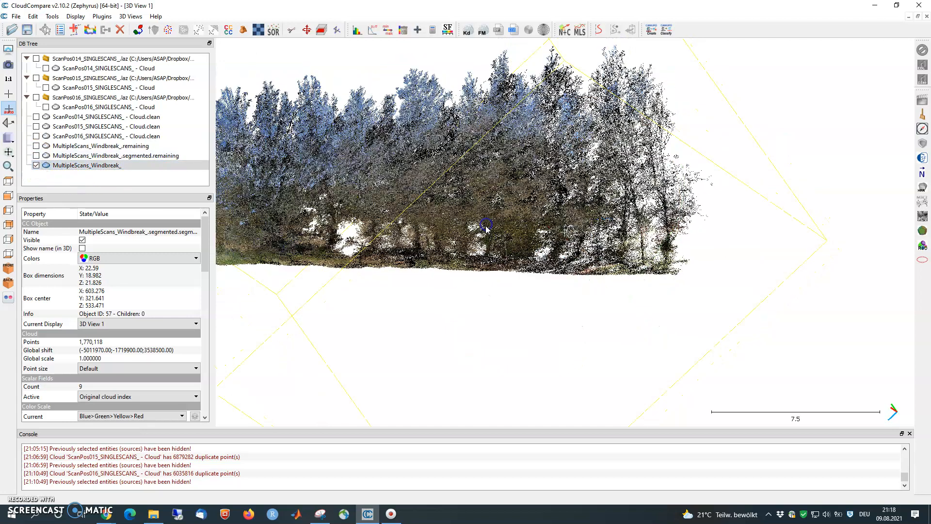
- Examine the cleaned MultipleScans_Windbreak_ cloud from both sides and along the tree bases
drag(640, 231, 846, 183)
drag(885, 154, 929, 181)
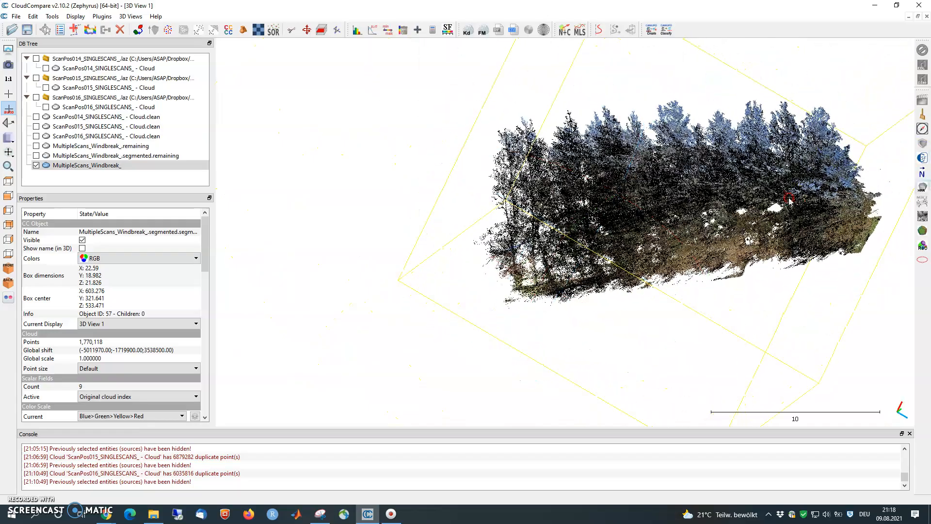
drag(817, 242, 693, 264)
right_drag(694, 263, 539, 271)
scroll(548, 250, up, 3)
drag(554, 251, 507, 203)
scroll(617, 291, up, 3)
drag(709, 303, 745, 219)
scroll(698, 257, down, 5)
drag(394, 238, 395, 200)
scroll(522, 196, up, 4)
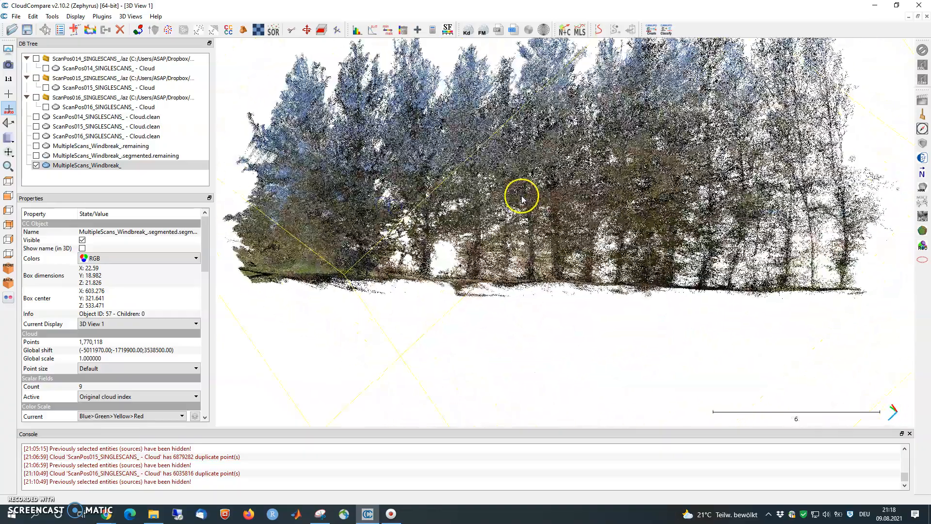
- Inspect the full length of the tree row from its open side, from the crowns down to the trunk bases
scroll(595, 254, up, 2)
scroll(595, 253, down, 4)
right_drag(591, 230, 557, 256)
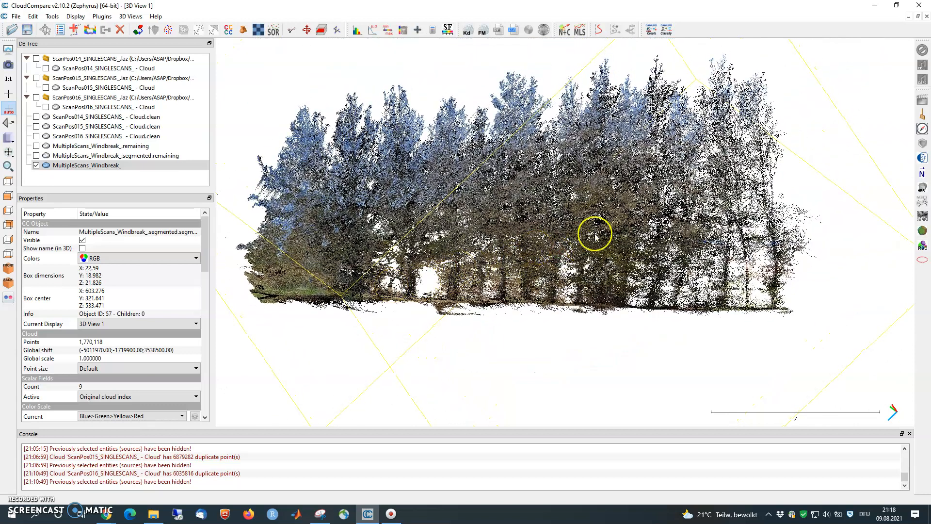
drag(596, 236, 570, 225)
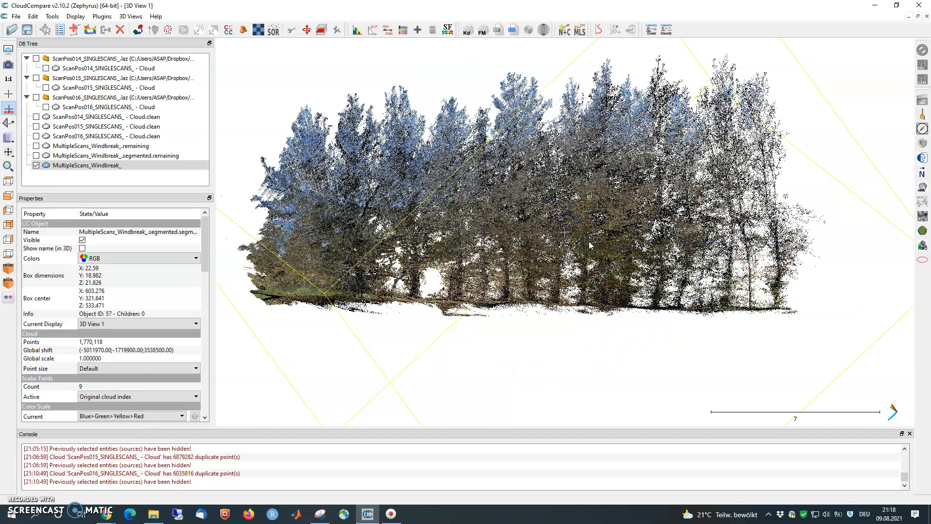
drag(605, 249, 586, 242)
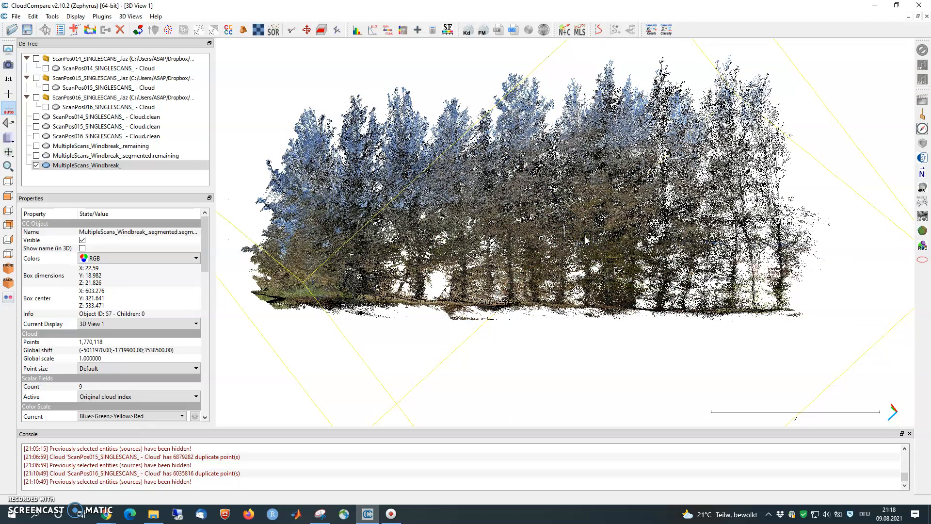
scroll(536, 253, up, 3)
scroll(623, 264, down, 3)
drag(557, 232, 543, 204)
mouse_move(652, 237)
mouse_down()
mouse_move(644, 228)
mouse_move(662, 225)
mouse_up()
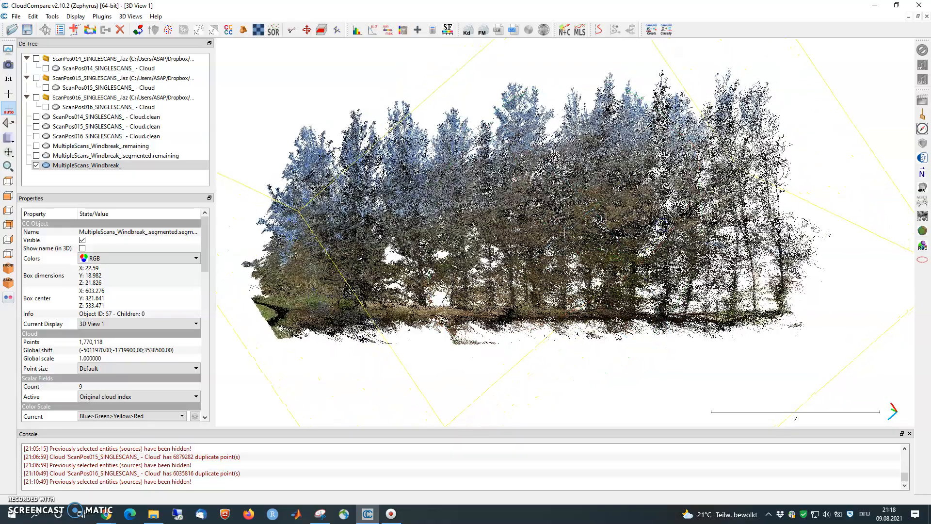
drag(586, 250, 627, 199)
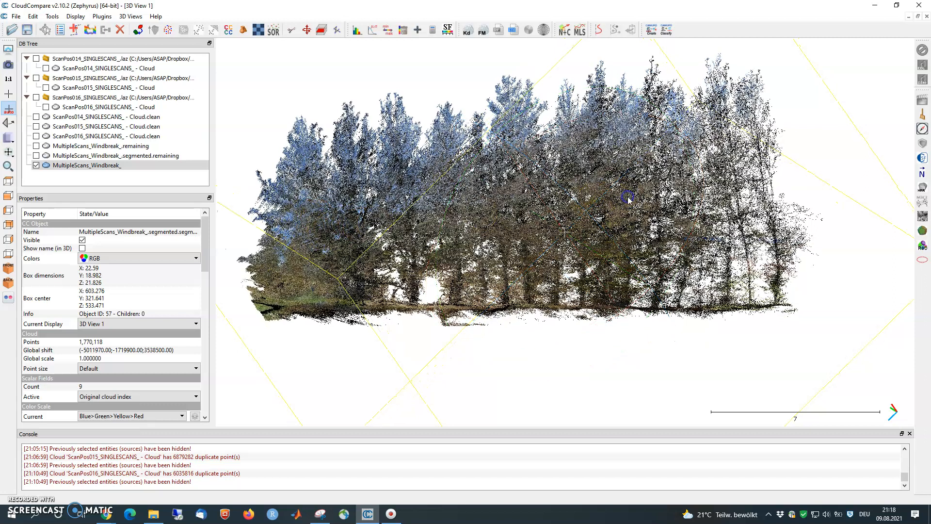
- Measure the windbreak's length along the ground from the grassy blue-tinted end to the dark end, and place the distance label below the row
click(46, 30)
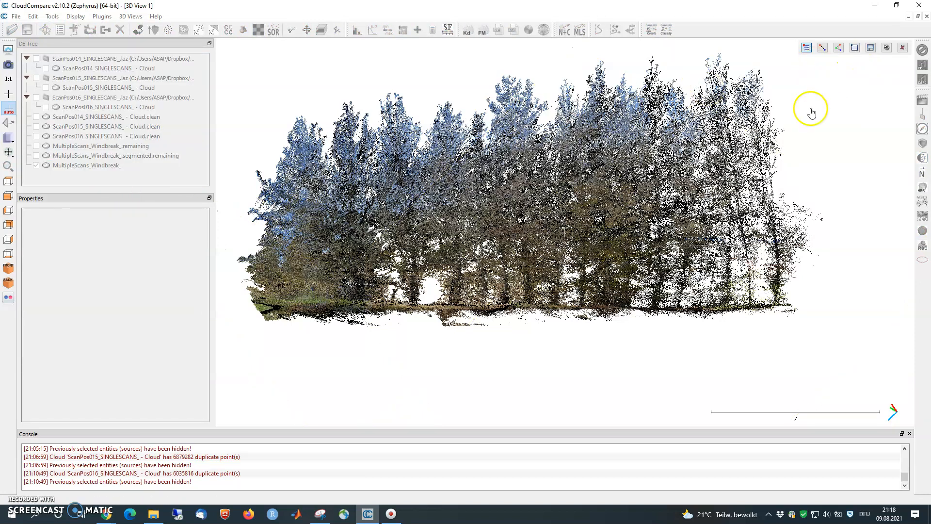
click(824, 48)
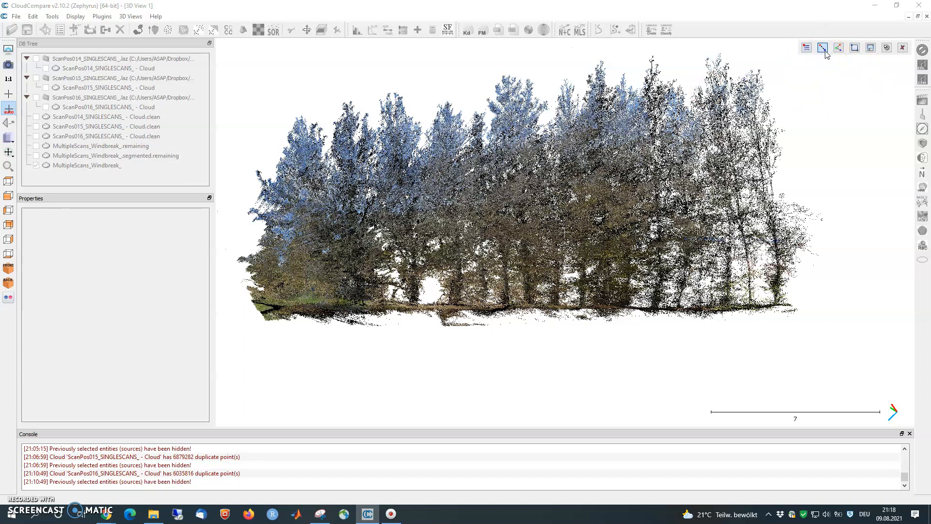
click(267, 300)
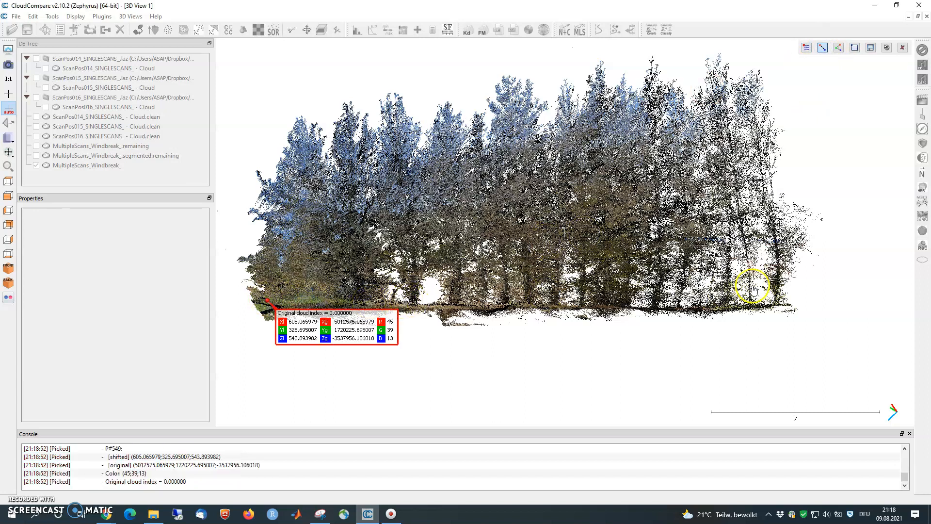
click(781, 305)
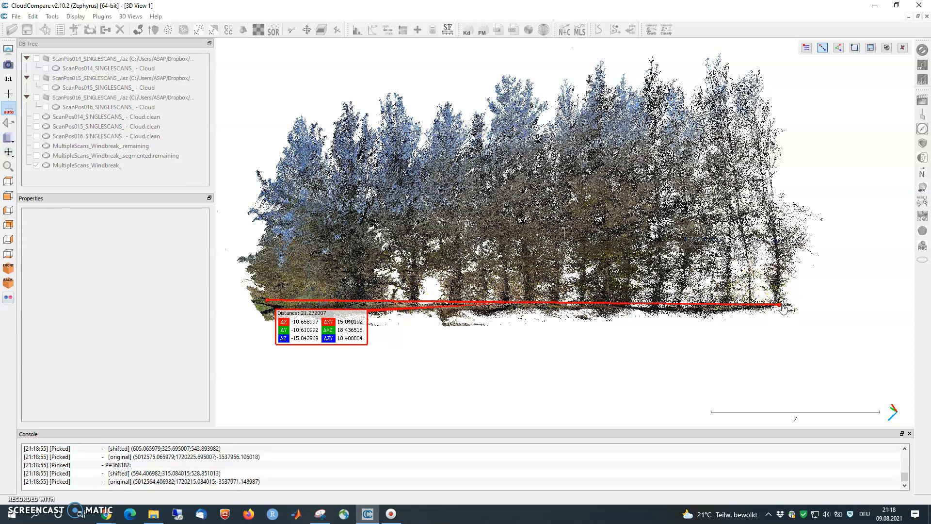
drag(340, 334, 499, 358)
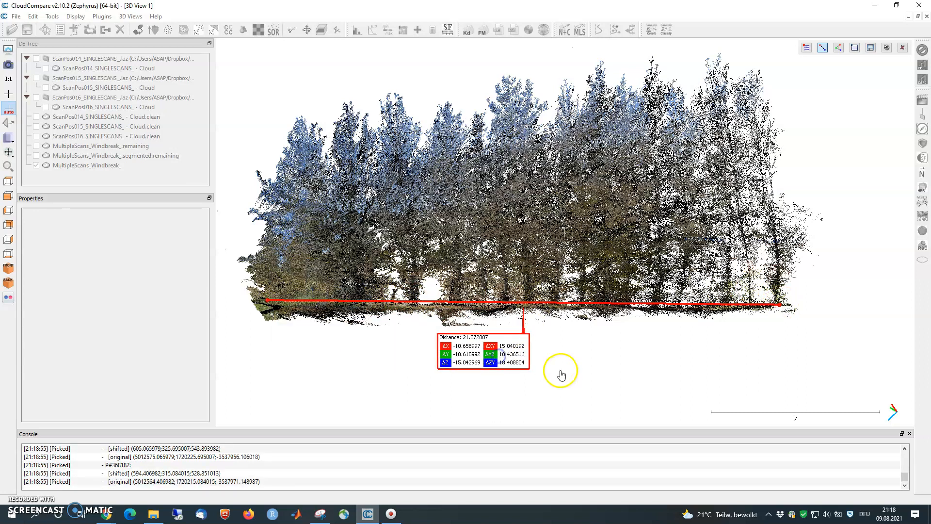
- Measure the height of the middle tree from its base to its crown top, and move the distance label below the row
click(508, 306)
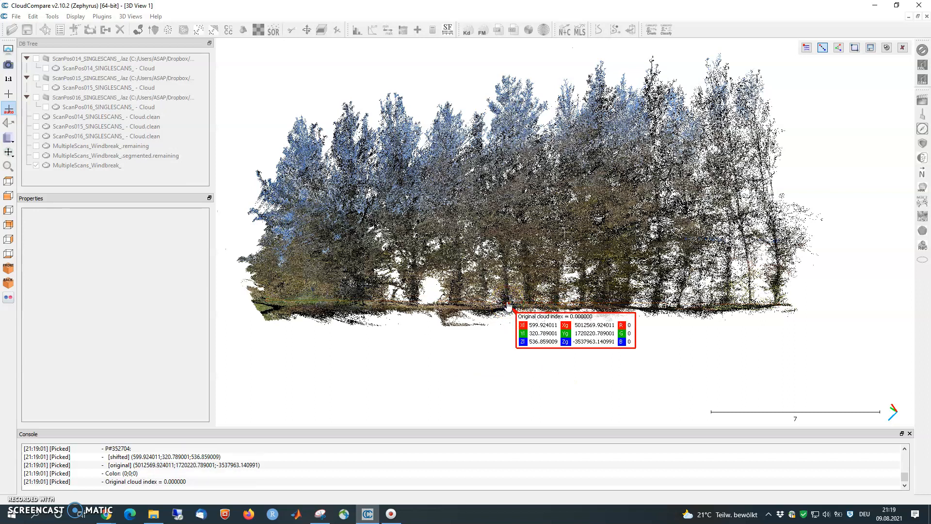
click(506, 78)
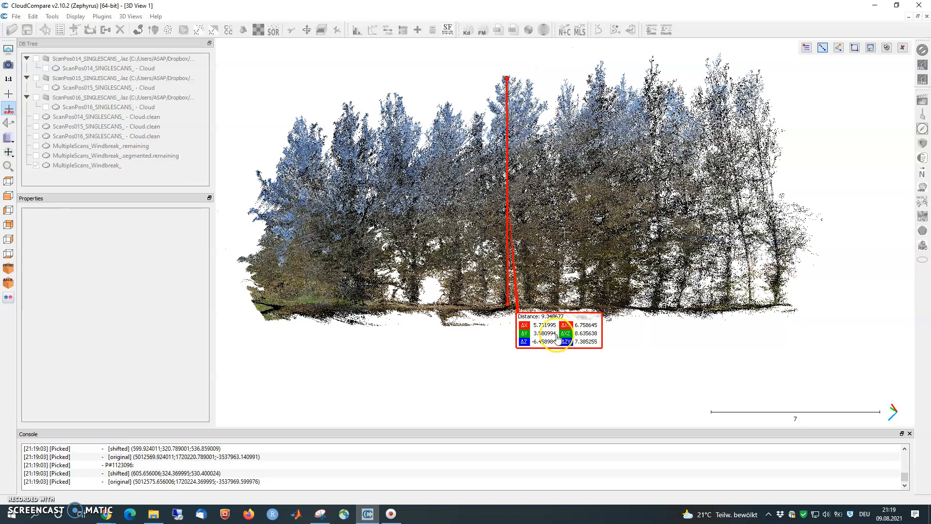
drag(559, 335, 542, 359)
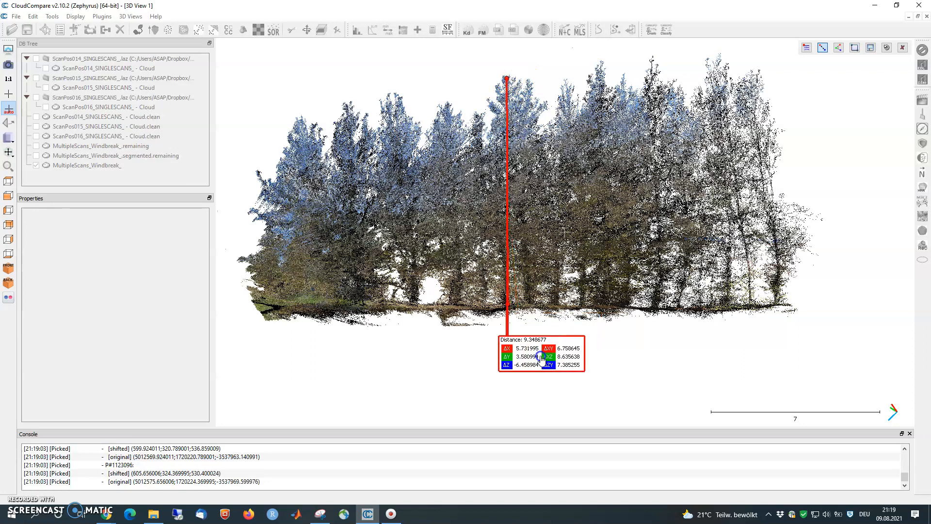
- Measure the height of the taller tree between the middle tree and the dark end, and check the line while turning the cloud
click(584, 306)
click(599, 67)
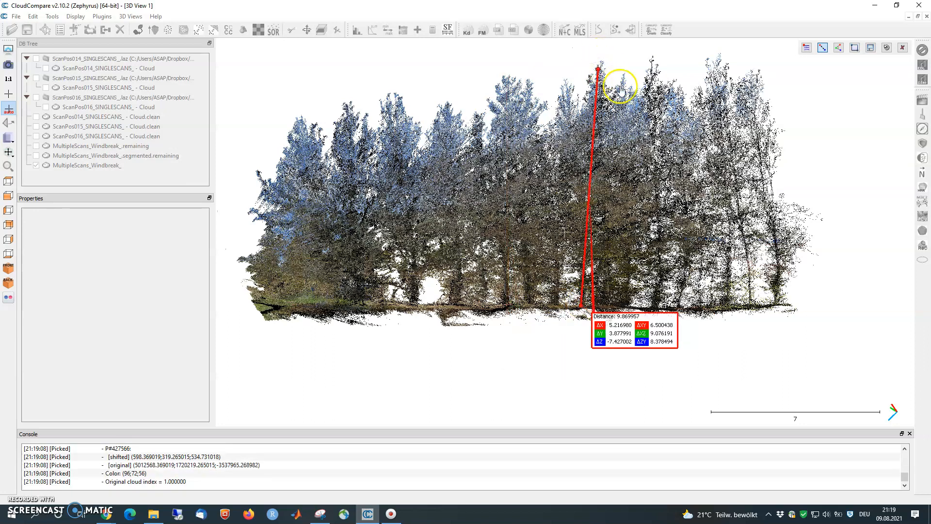
drag(686, 151, 685, 188)
drag(640, 146, 665, 248)
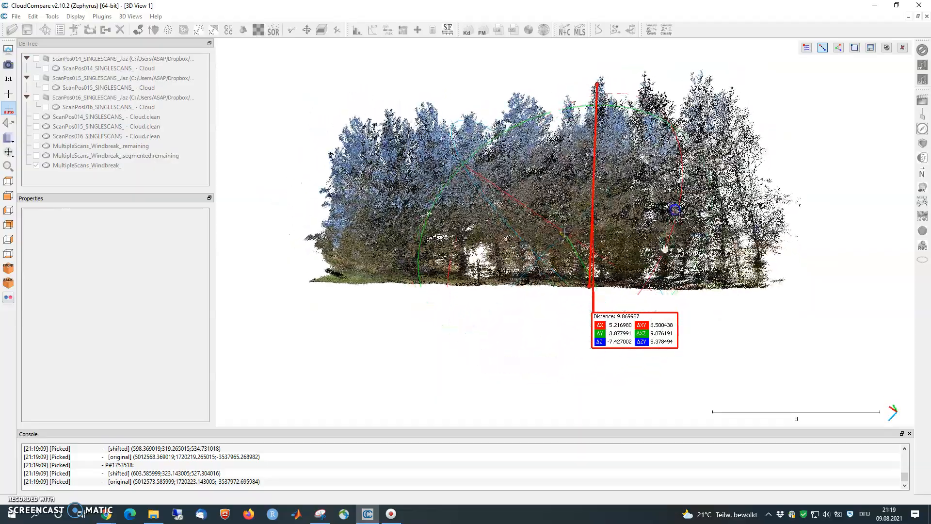
- Remeasure the taller tree twice from its base to its top under different viewing angles
drag(608, 283, 665, 270)
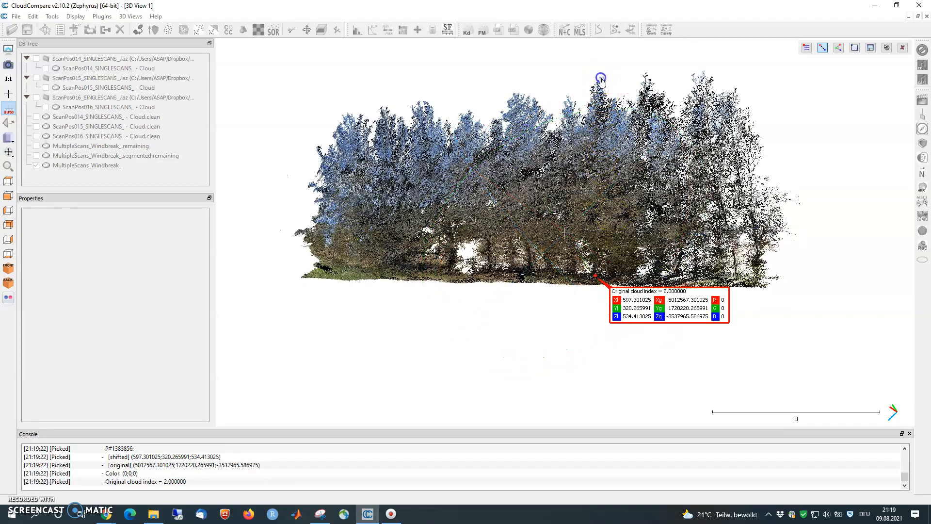
drag(597, 182, 666, 161)
drag(653, 310, 793, 202)
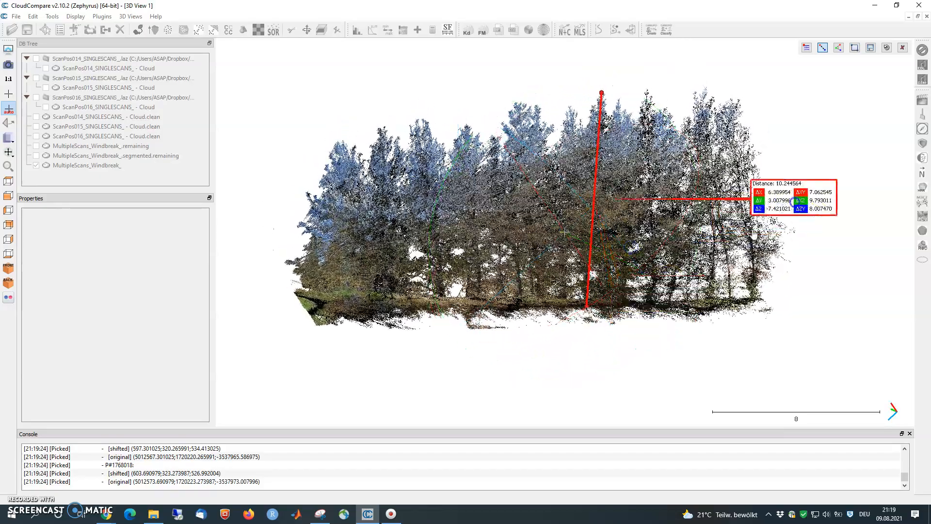
click(632, 300)
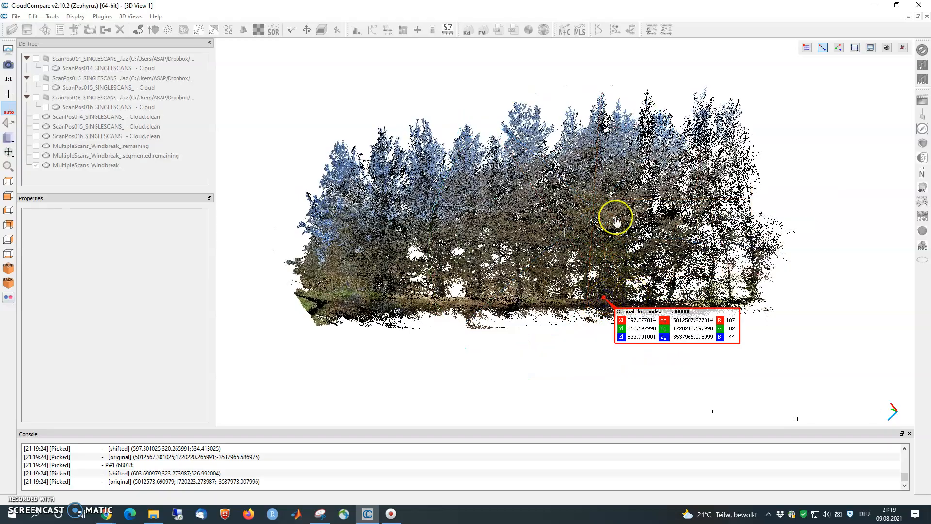
click(603, 97)
- Measure the height of the outermost tree at the dark end of the row between its base and top
drag(539, 235, 501, 220)
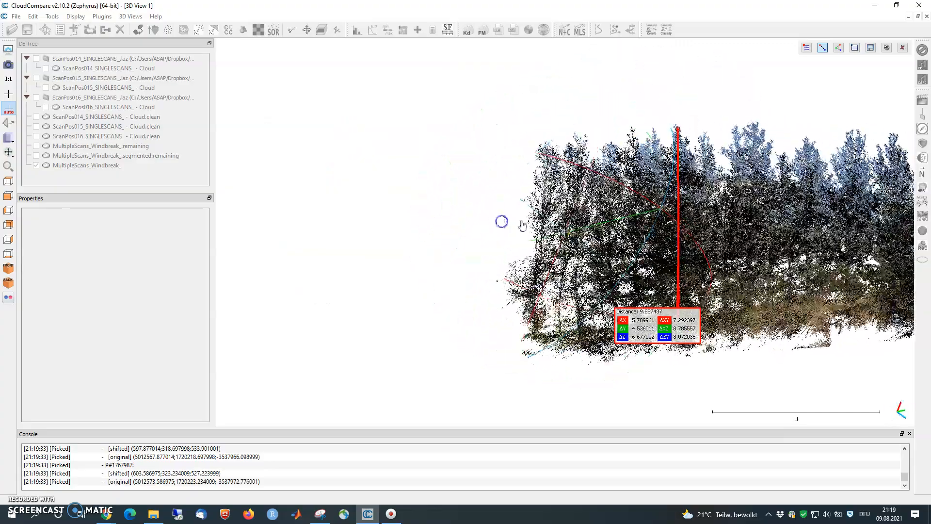
scroll(591, 218, up, 3)
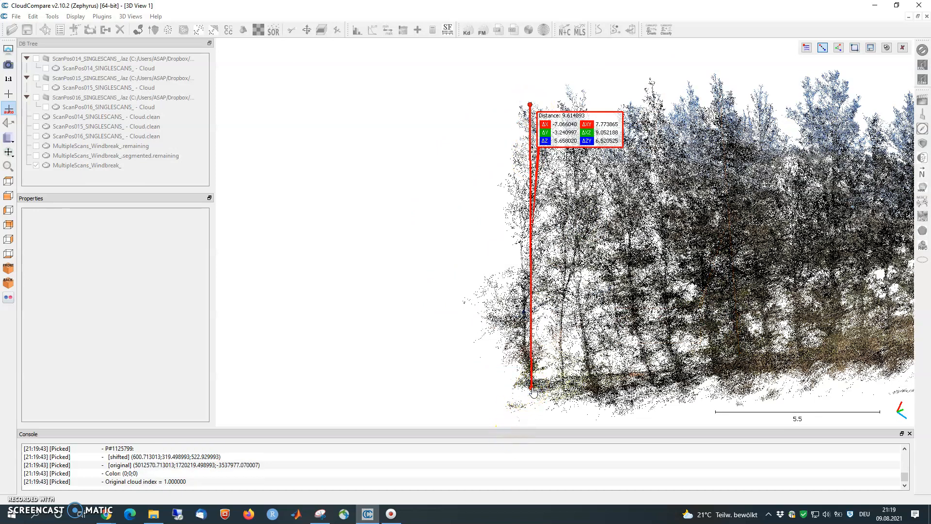
click(565, 357)
drag(565, 357, 671, 275)
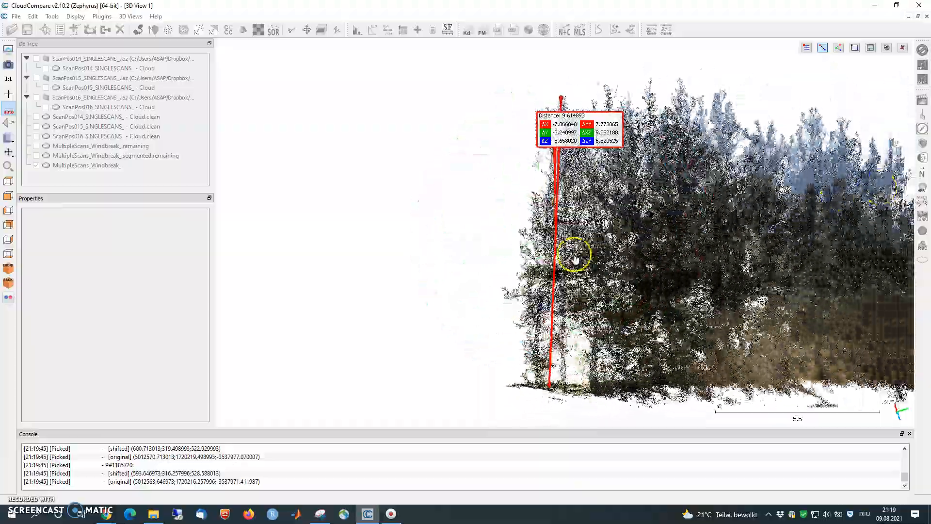
- Check the outermost tree's height line from several angles and move its distance label clear of the trees
drag(572, 260, 691, 263)
drag(707, 295, 435, 175)
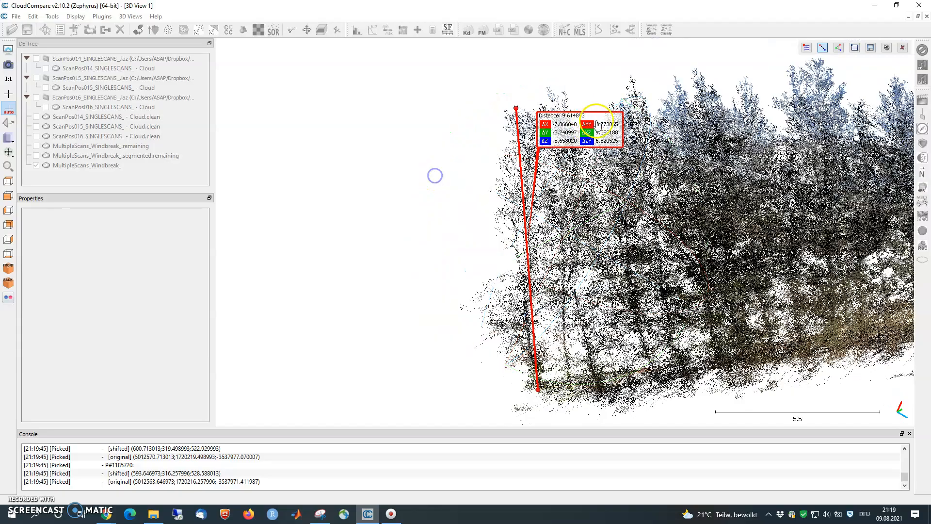
drag(730, 230, 713, 245)
scroll(712, 245, down, 9)
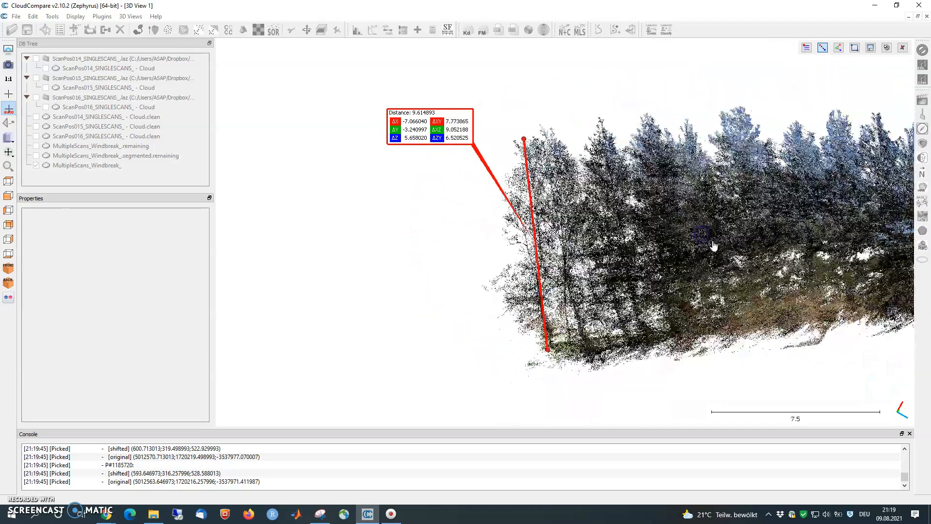
- Measure the distance across a tree trunk near the middle of the row, a little above the ground
drag(845, 246, 432, 294)
drag(654, 244, 378, 197)
scroll(584, 250, up, 2)
click(591, 266)
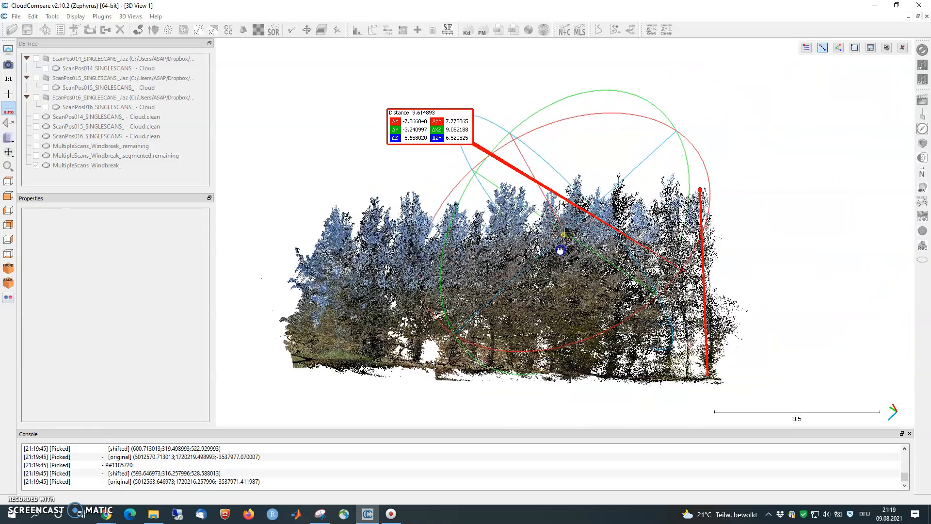
scroll(563, 314, up, 3)
scroll(624, 352, down, 3)
click(476, 334)
scroll(581, 343, up, 5)
drag(581, 342, 707, 297)
scroll(623, 303, up, 3)
drag(663, 276, 594, 246)
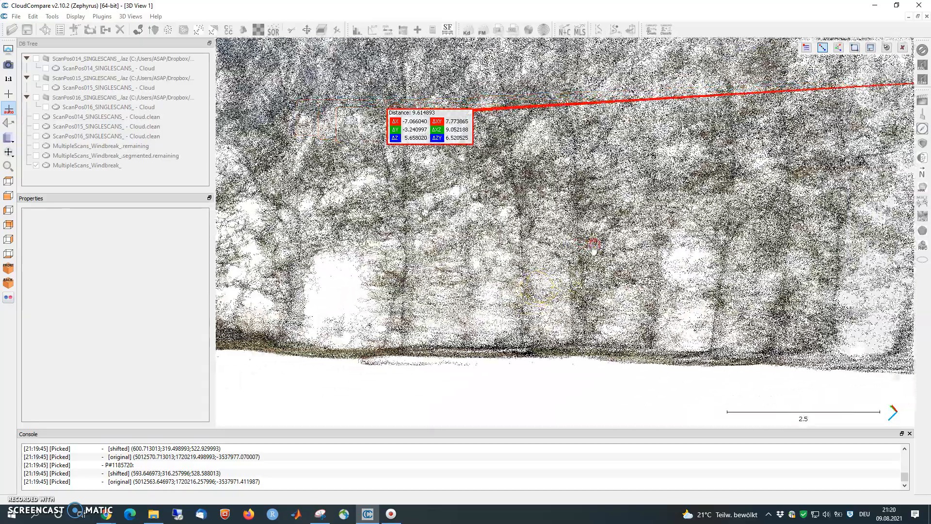
click(535, 262)
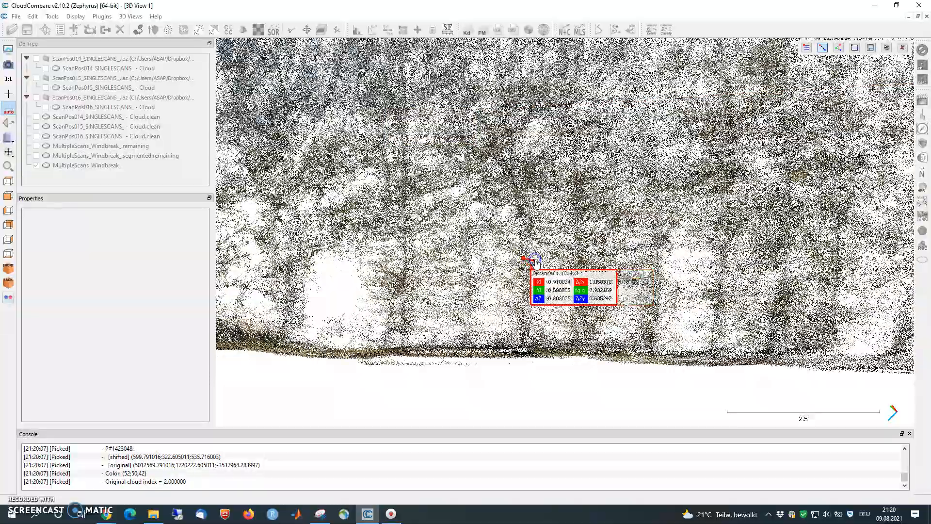
click(535, 262)
- Check the short trunk measurement from another angle and against the whole tree row
drag(538, 263, 601, 242)
scroll(404, 259, down, 1)
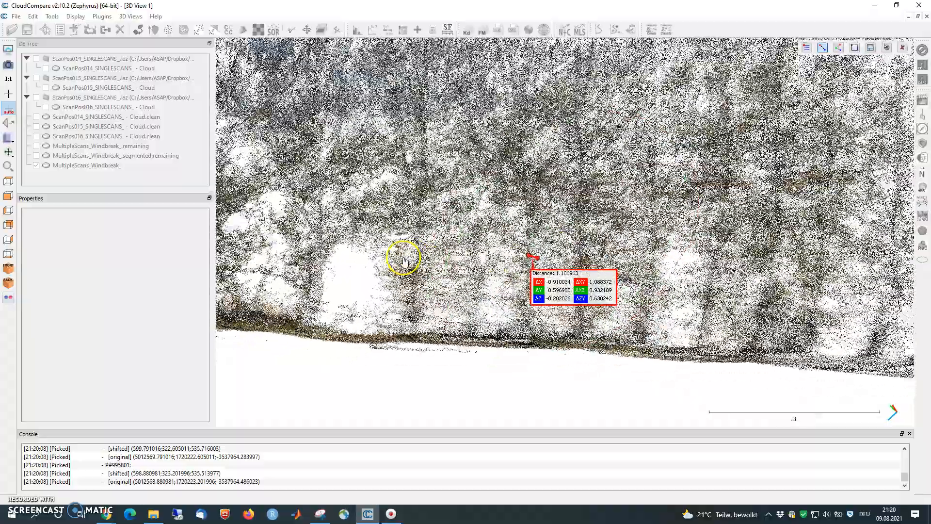
scroll(732, 162, down, 3)
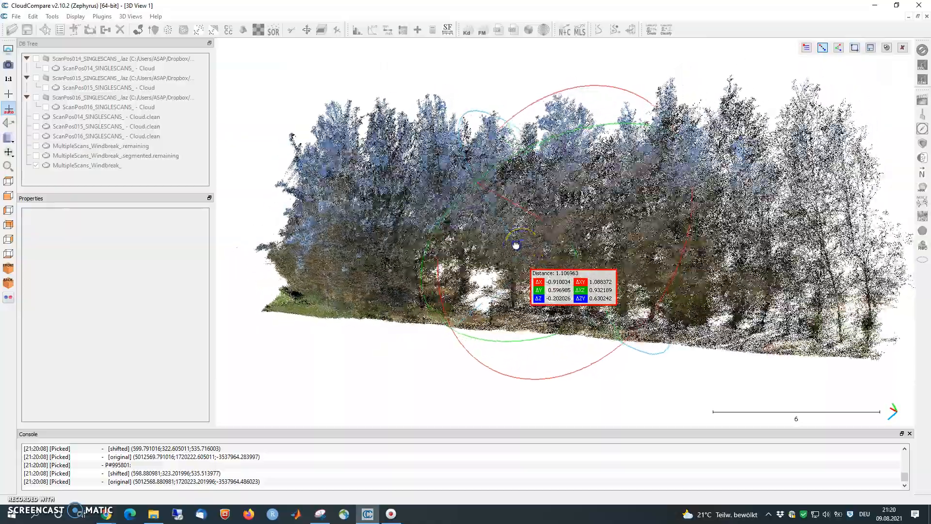
drag(489, 234, 535, 231)
click(639, 243)
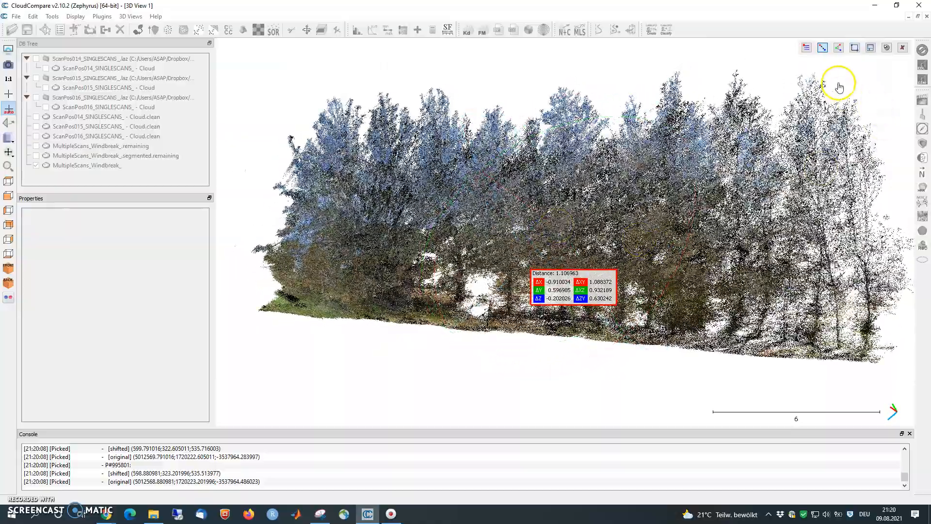